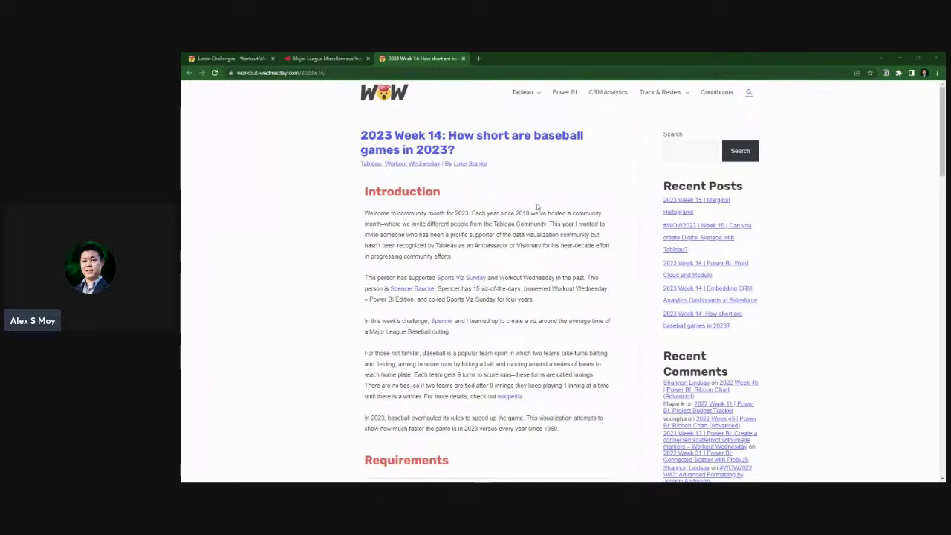
- Scroll the Week 14 post down to the Requirements section and its sample game-time chart
scroll(557, 185, down, 3)
scroll(559, 252, up, 1)
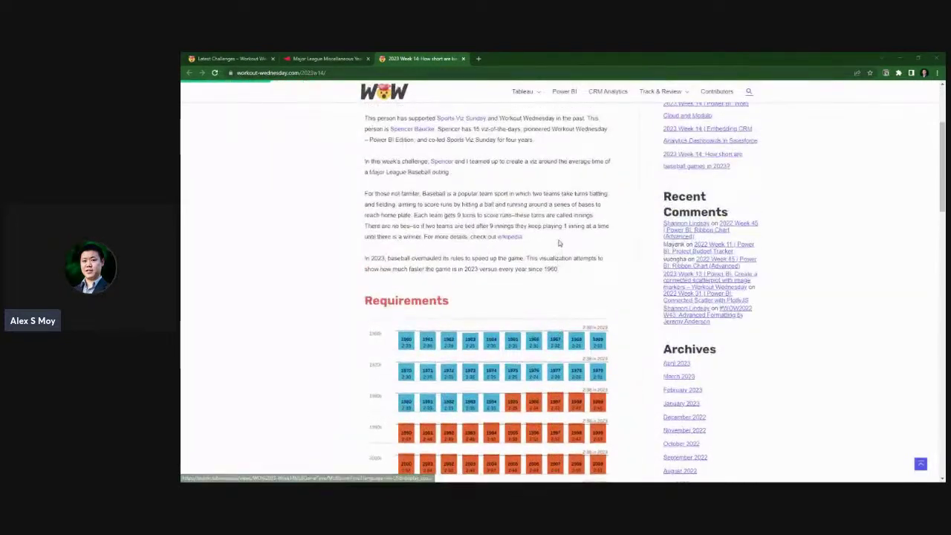
scroll(569, 245, down, 2)
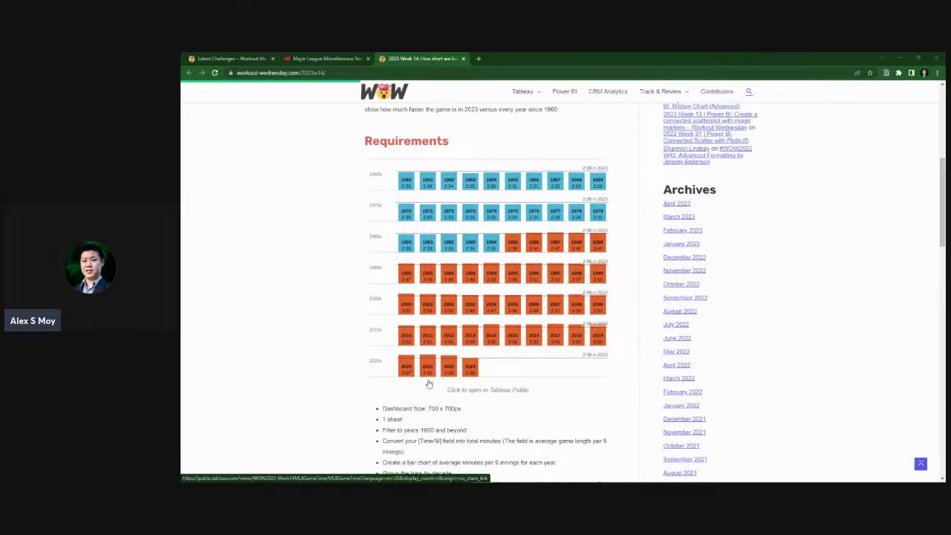
- Read the full requirements list and the Dataset section that sources a baseball-reference.com CSV
scroll(439, 312, down, 3)
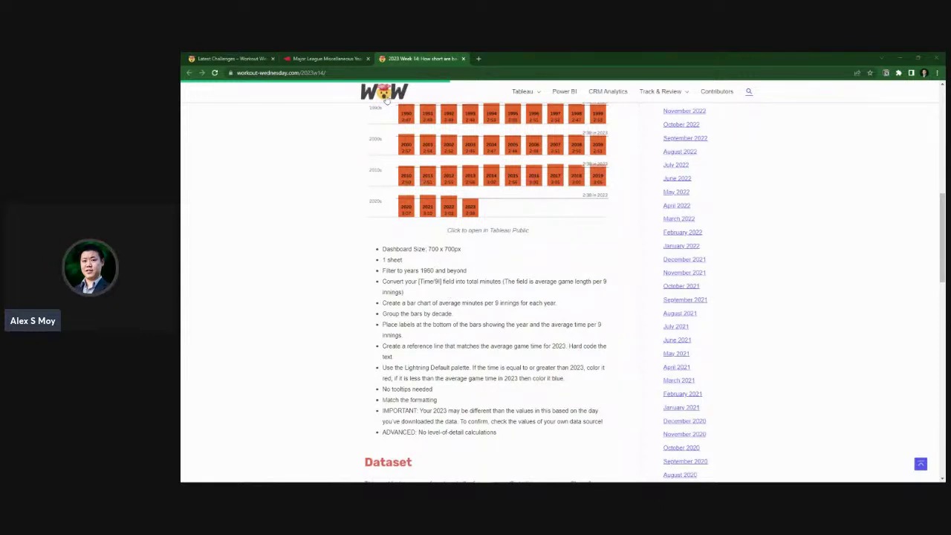
scroll(416, 195, up, 3)
scroll(461, 320, down, 2)
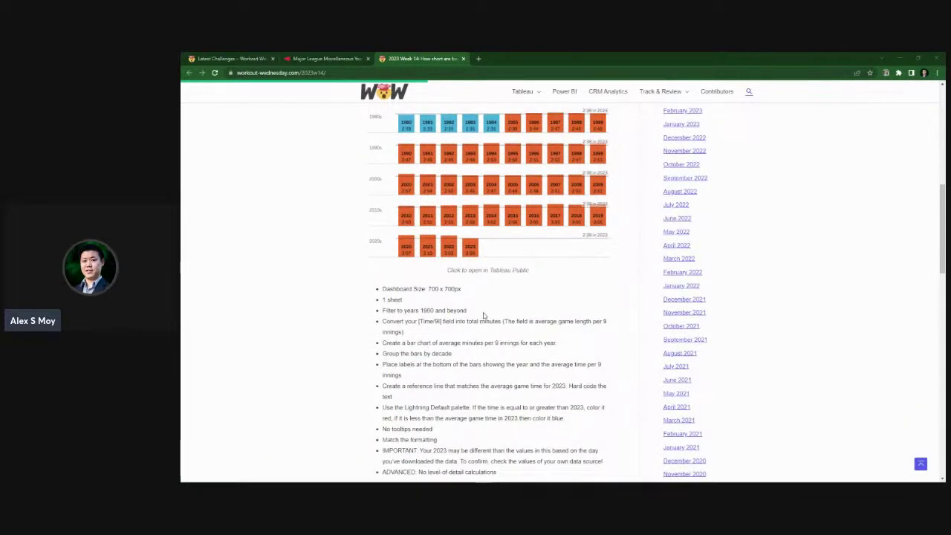
scroll(483, 316, up, 3)
scroll(483, 316, down, 1)
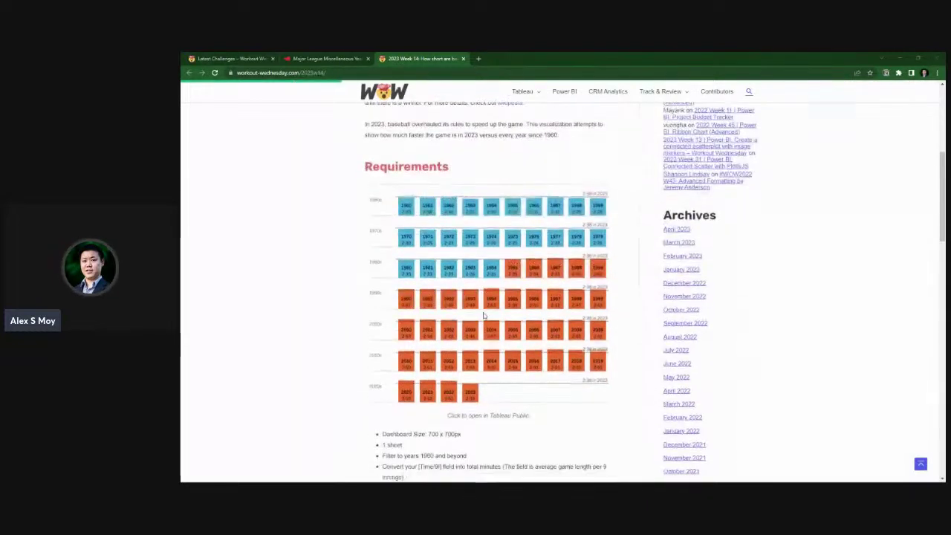
scroll(483, 316, down, 1)
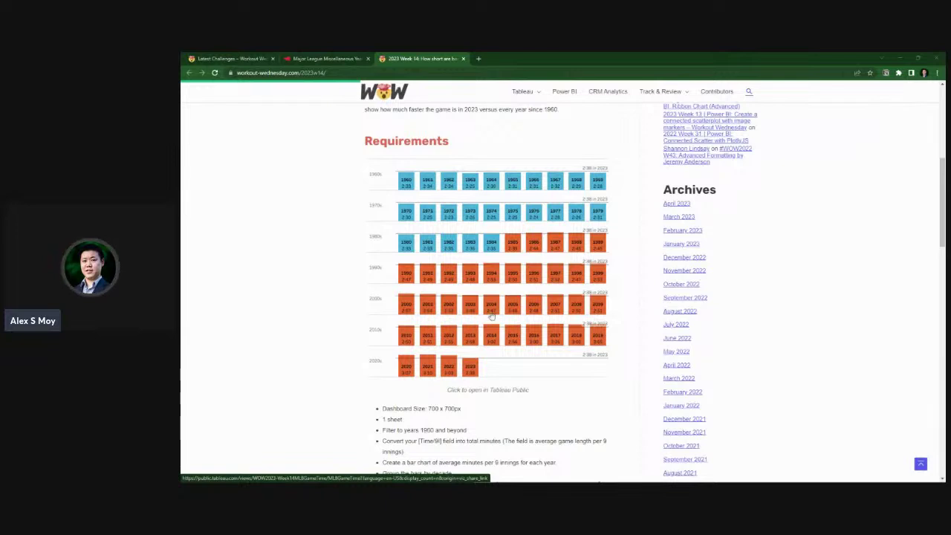
scroll(488, 315, down, 3)
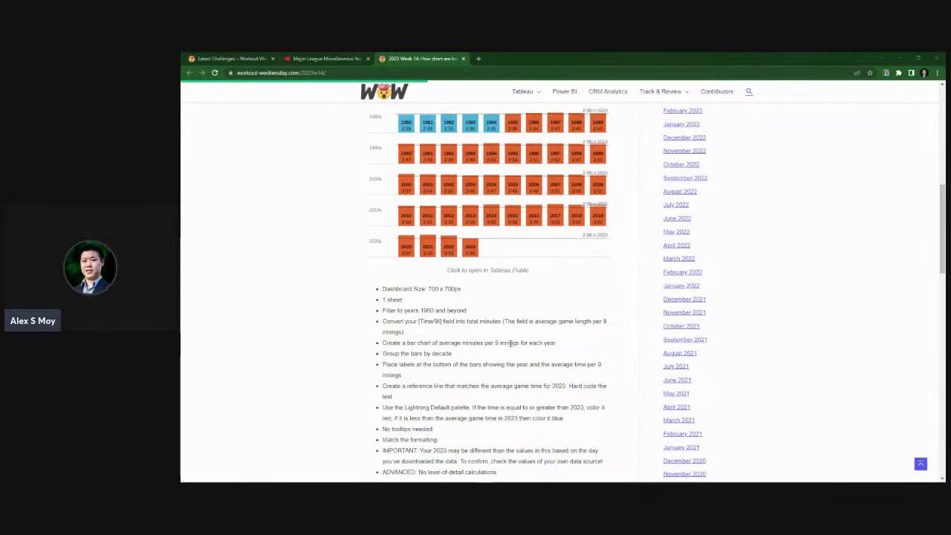
scroll(501, 339, down, 1)
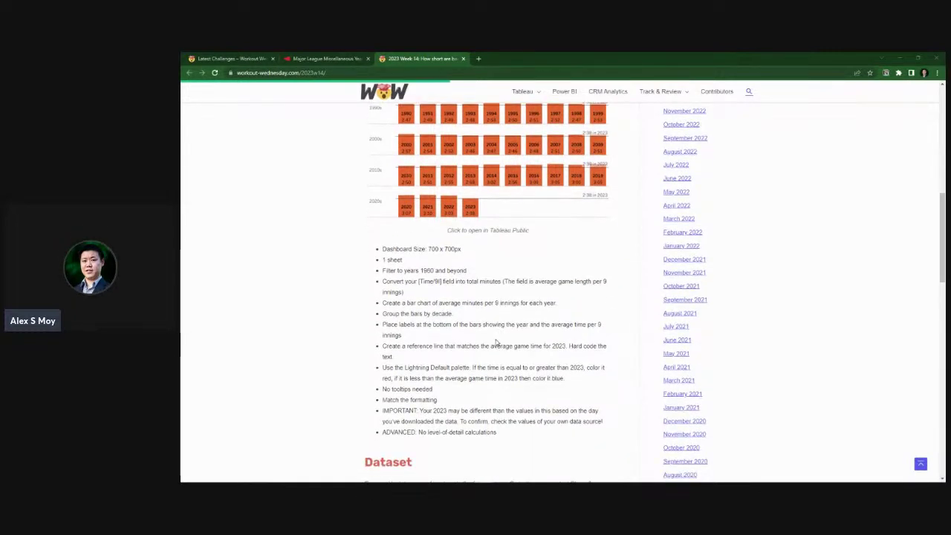
scroll(495, 344, up, 2)
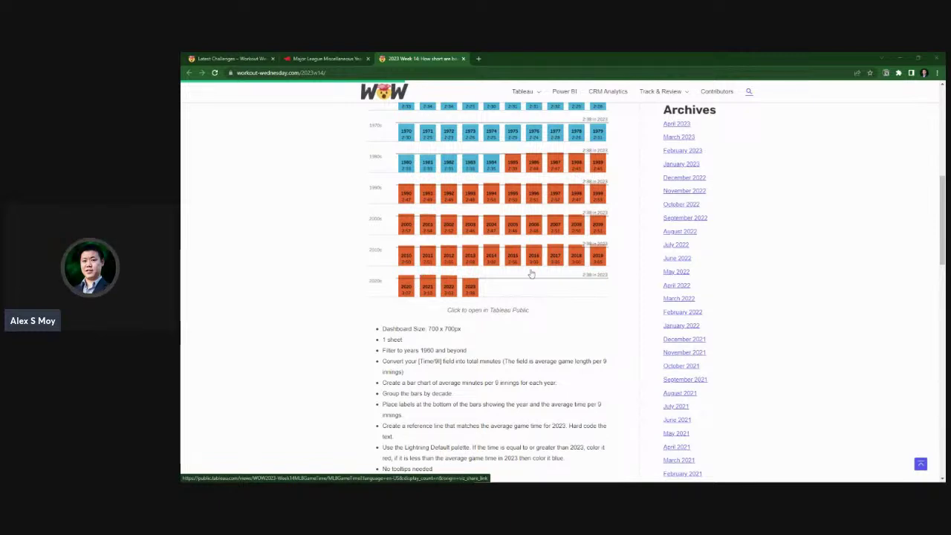
scroll(554, 321, down, 2)
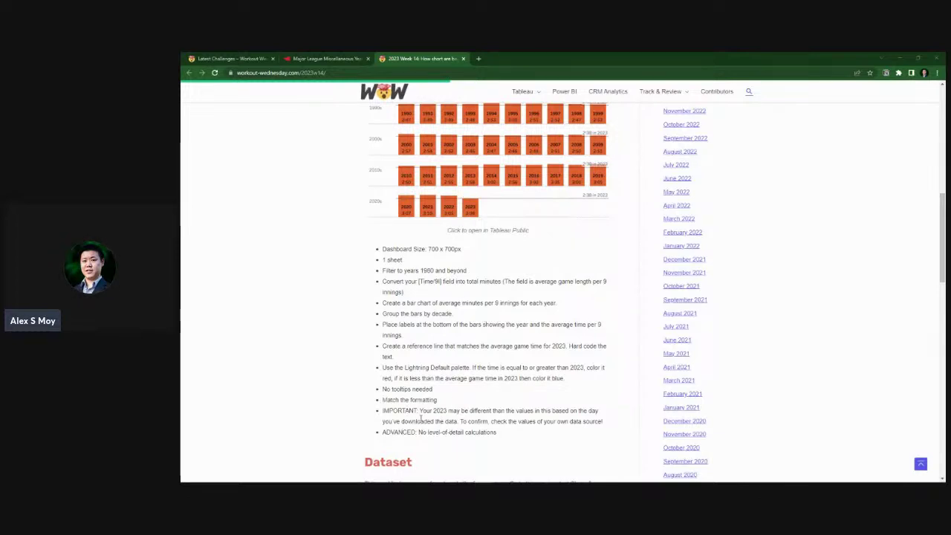
scroll(537, 399, down, 1)
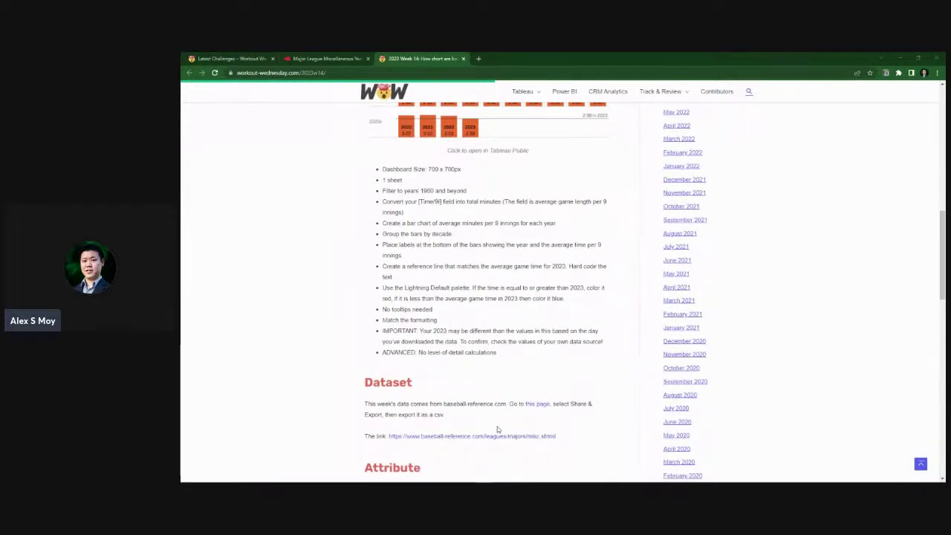
- Check the Baseball-Reference table's Share & Export options, then return to the Week 14 page
click(309, 60)
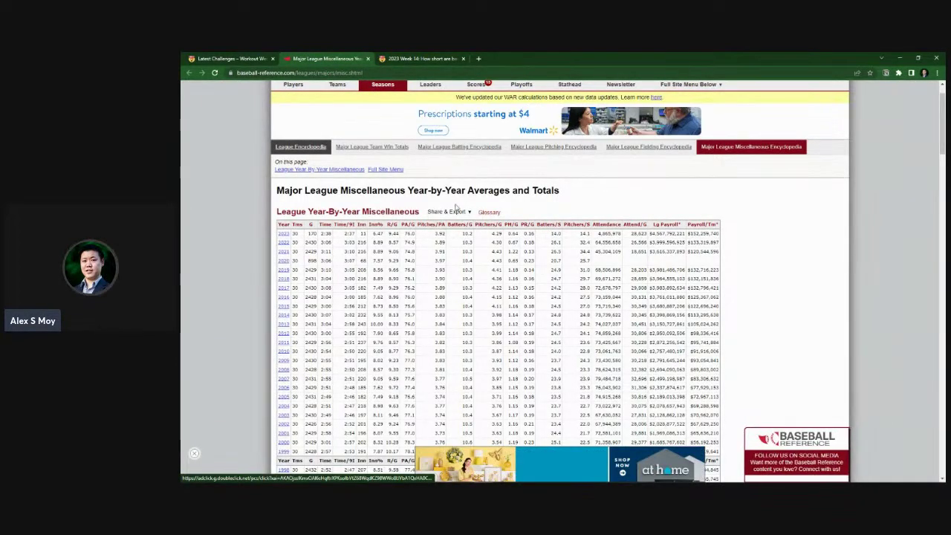
mouse_move(460, 212)
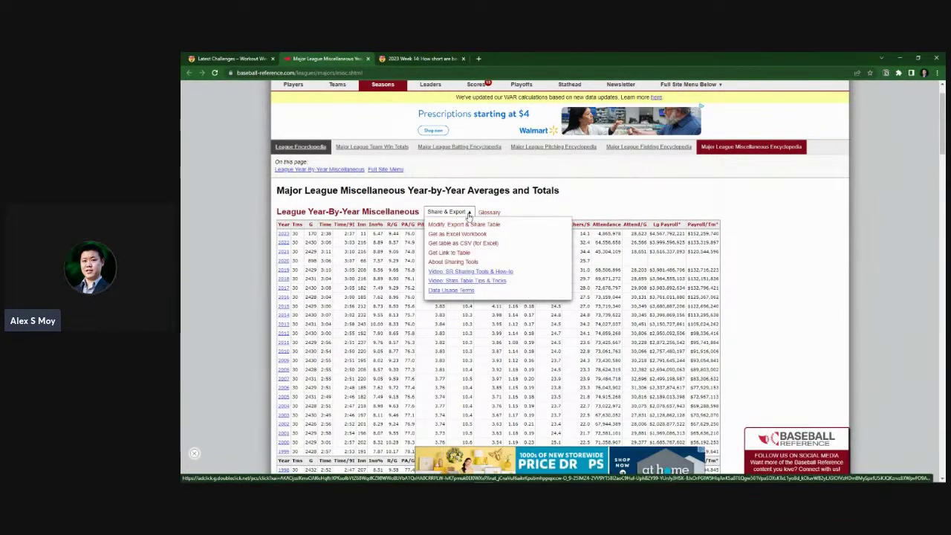
click(503, 235)
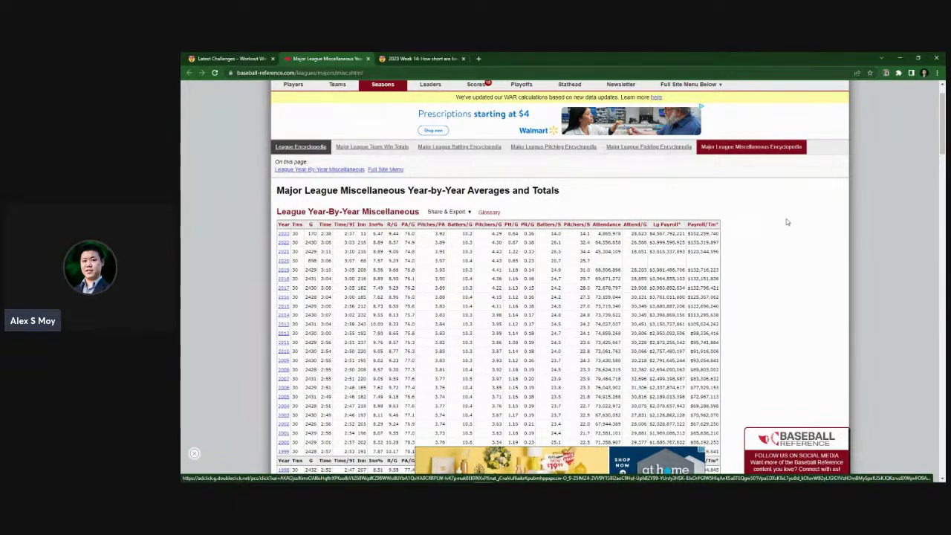
click(416, 58)
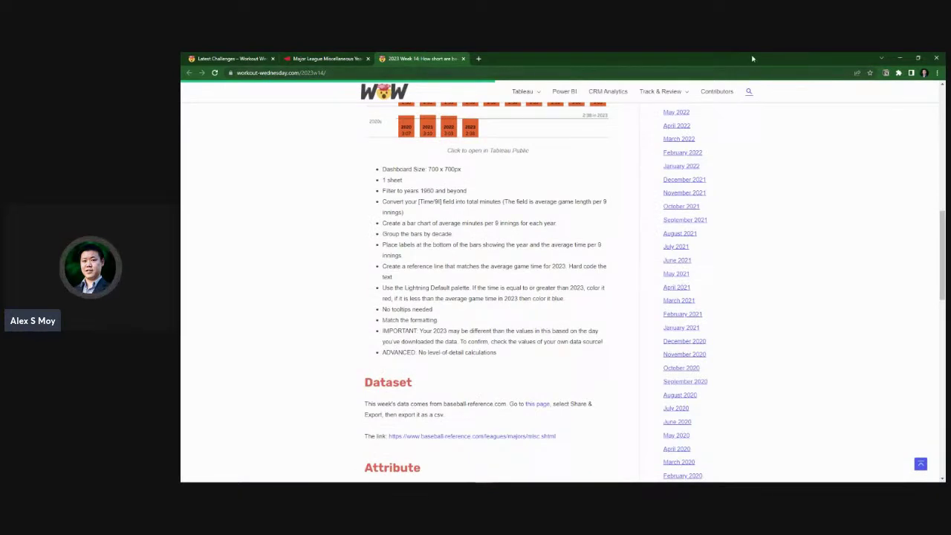
- Connect a new Tableau workbook to the sportsref_download Excel file in Downloads
click(443, 475)
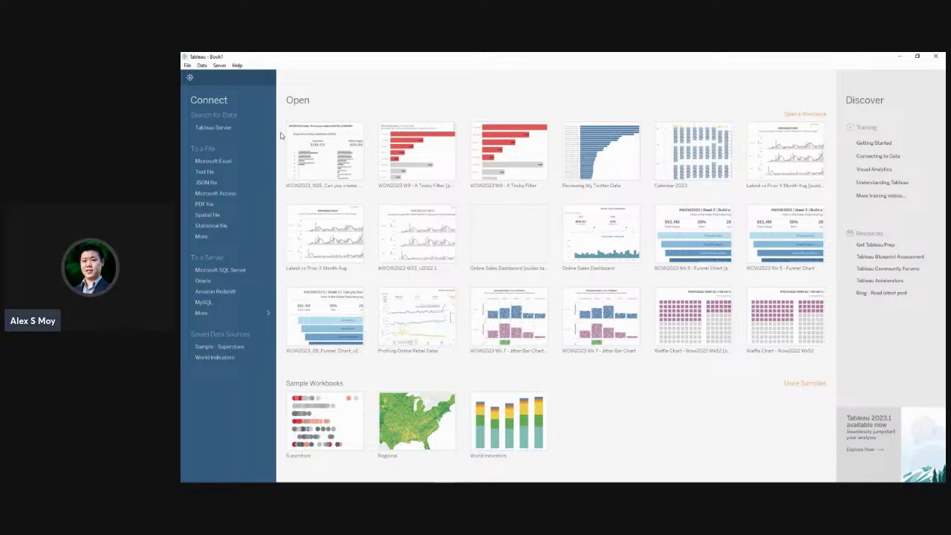
click(217, 162)
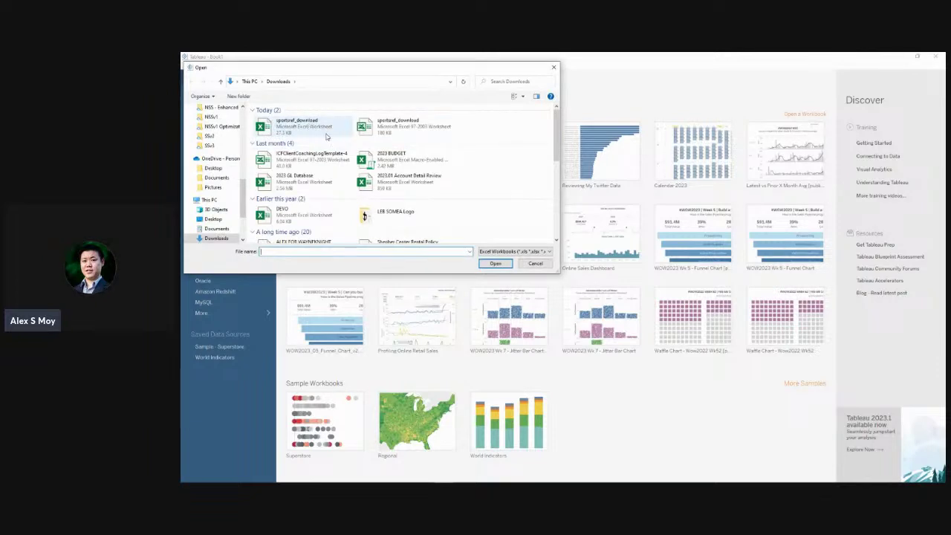
double_click(324, 133)
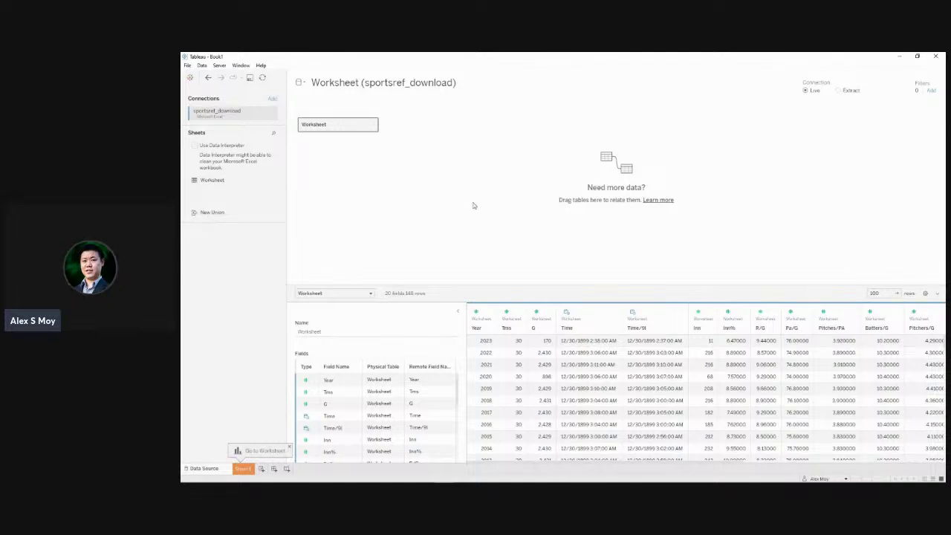
- Browse the sportsref_download data preview, then move to the blank Sheet 1
scroll(487, 345, down, 2)
scroll(491, 348, up, 2)
drag(732, 465, 705, 467)
click(243, 468)
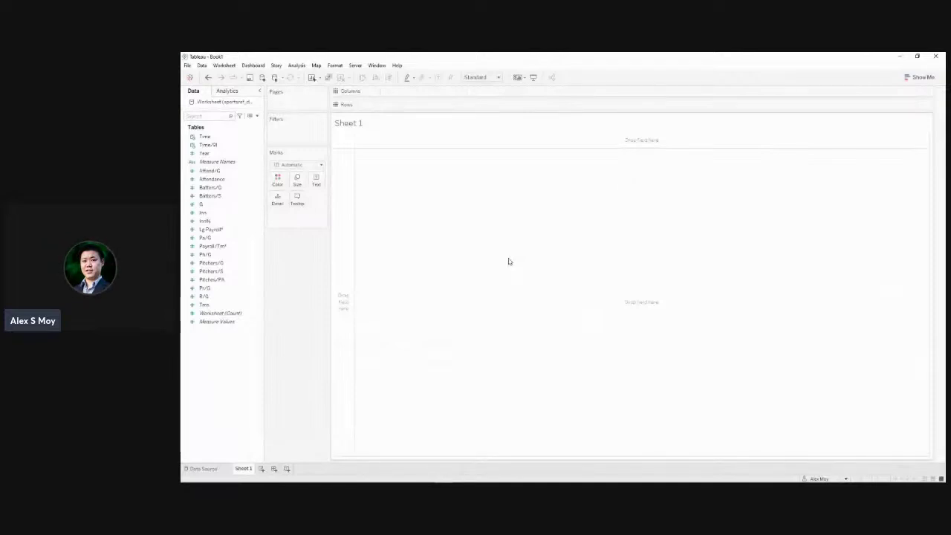
- Bring the challenge page up in a smaller window beside Tableau for reference
mouse_move(483, 475)
click(532, 422)
drag(544, 63, 944, 74)
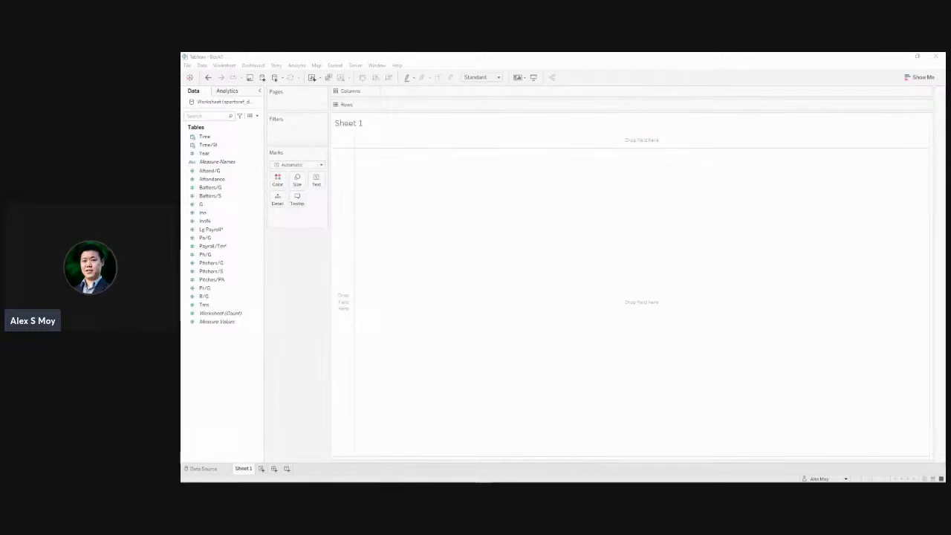
click(432, 256)
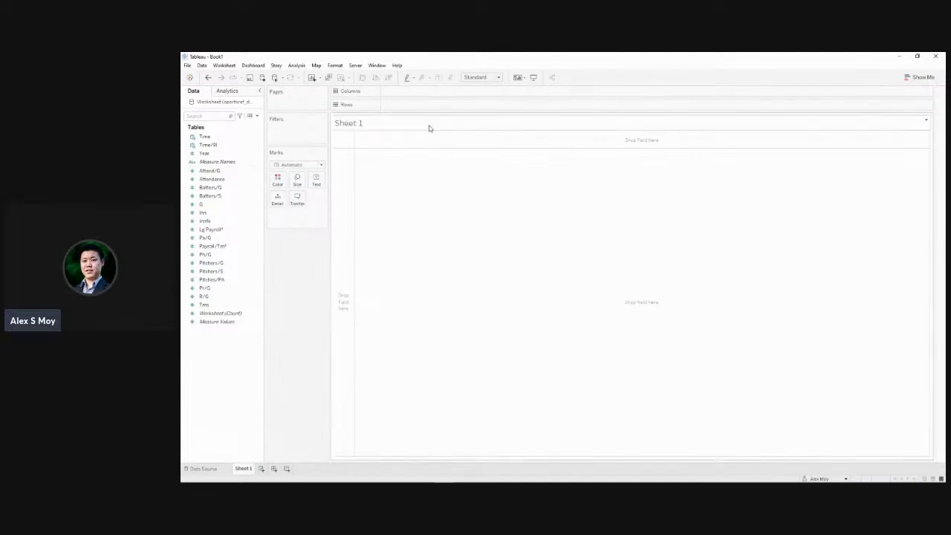
- Create a calculated field from Year named Year (bins) with formula str(int([Year]/10))+"s"
click(208, 154)
right_click(208, 154)
mouse_move(269, 202)
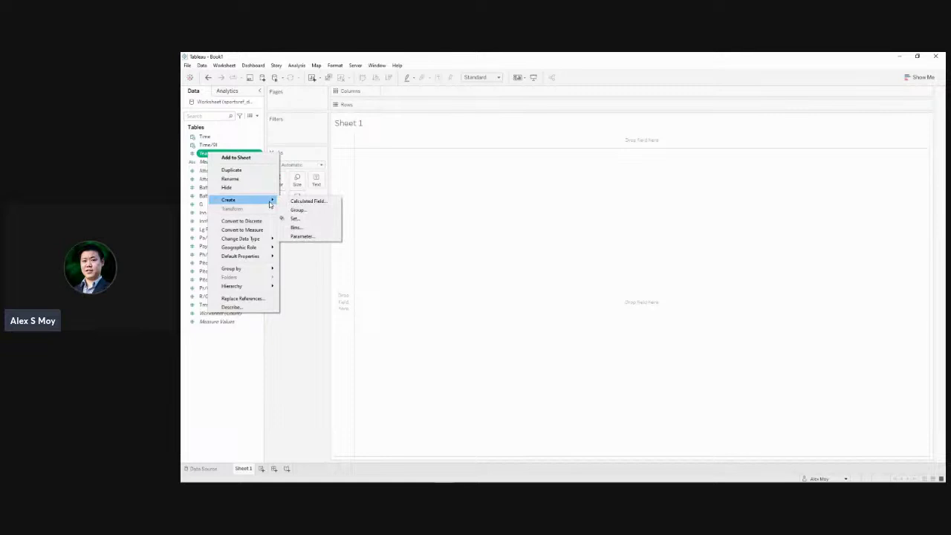
click(307, 201)
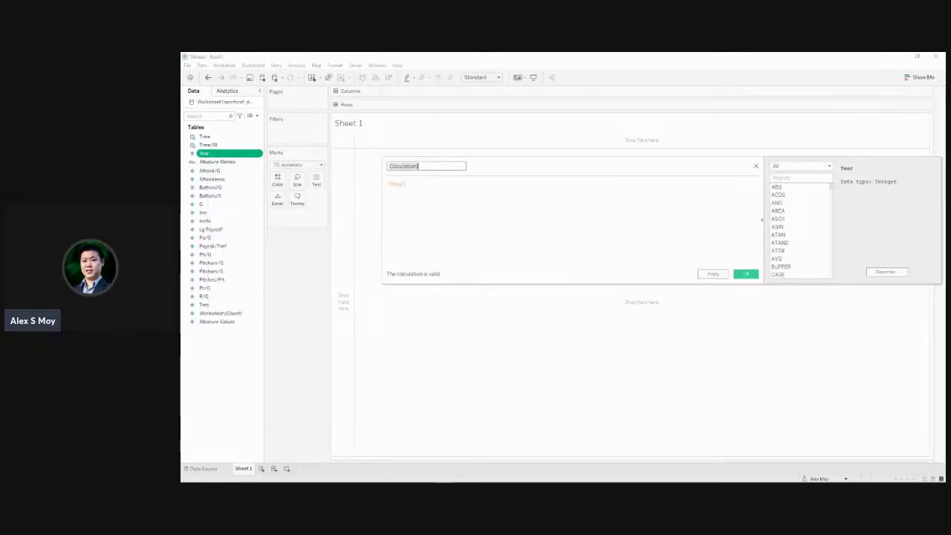
key(Tab)
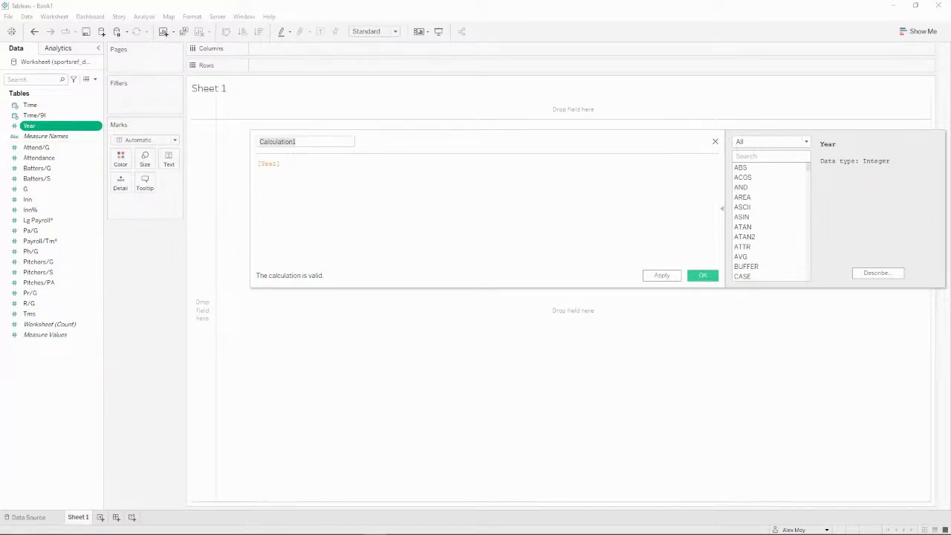
click(327, 142)
click(339, 174)
text(str(i)
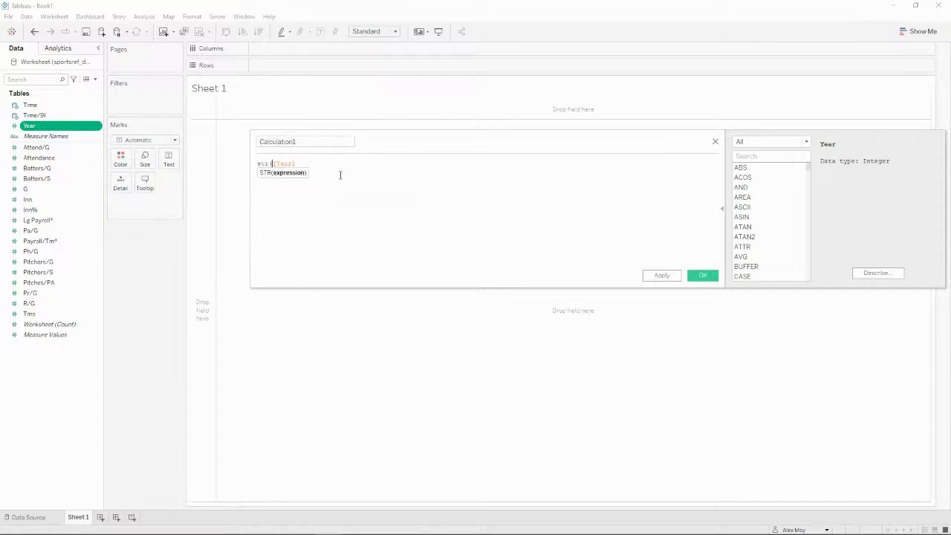
text(nt([Year])
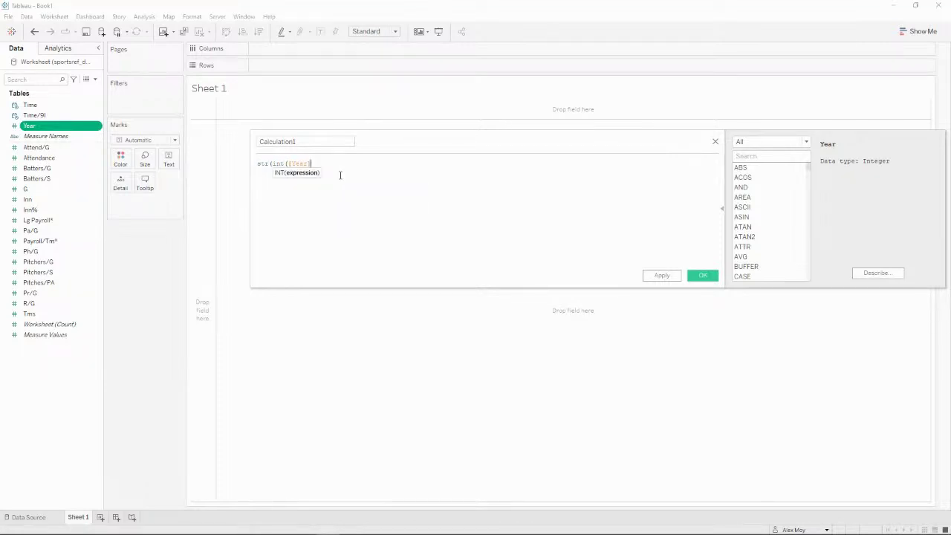
text(/10)))
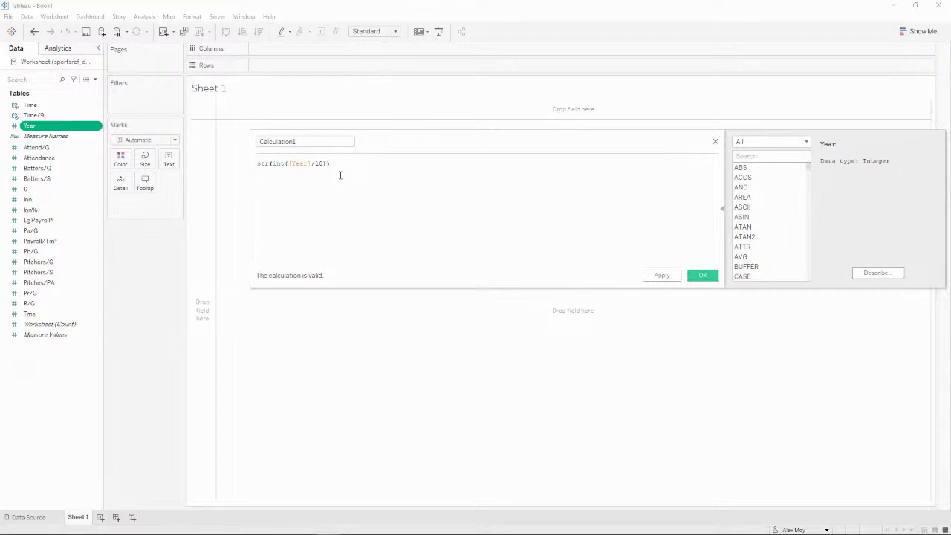
text(+"s")
double_click(339, 140)
text(Year (bins))
- Save Year (bins), put it on Rows, and change its suffix to "0s" for 1960s-style labels
click(696, 278)
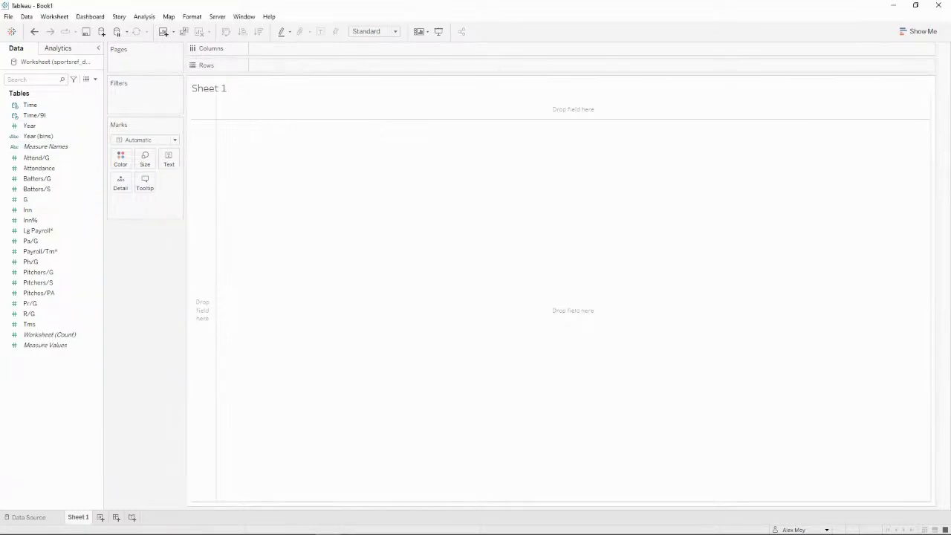
double_click(50, 138)
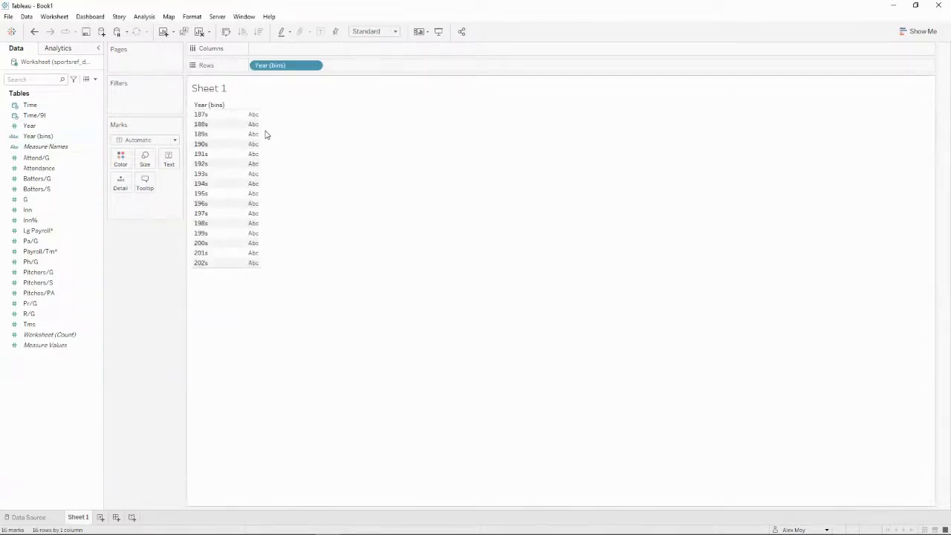
right_click(39, 138)
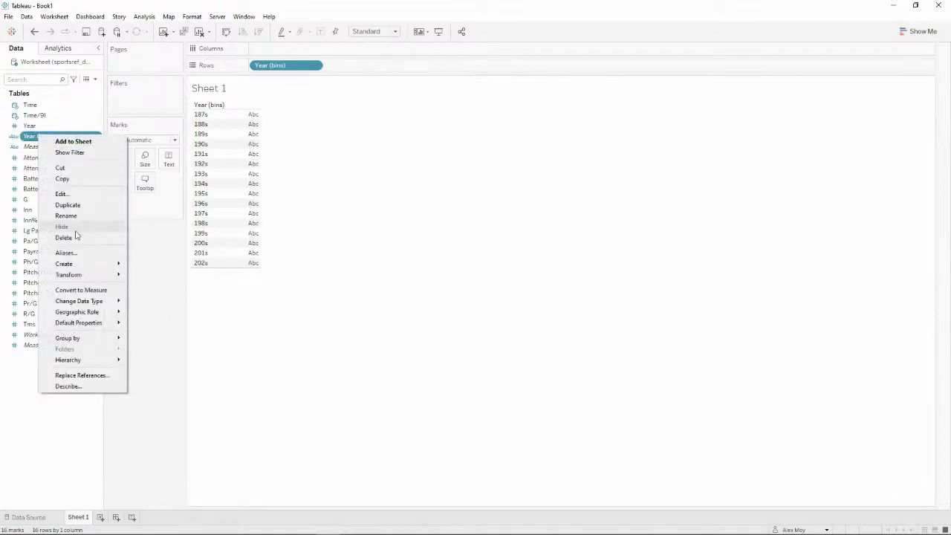
click(88, 194)
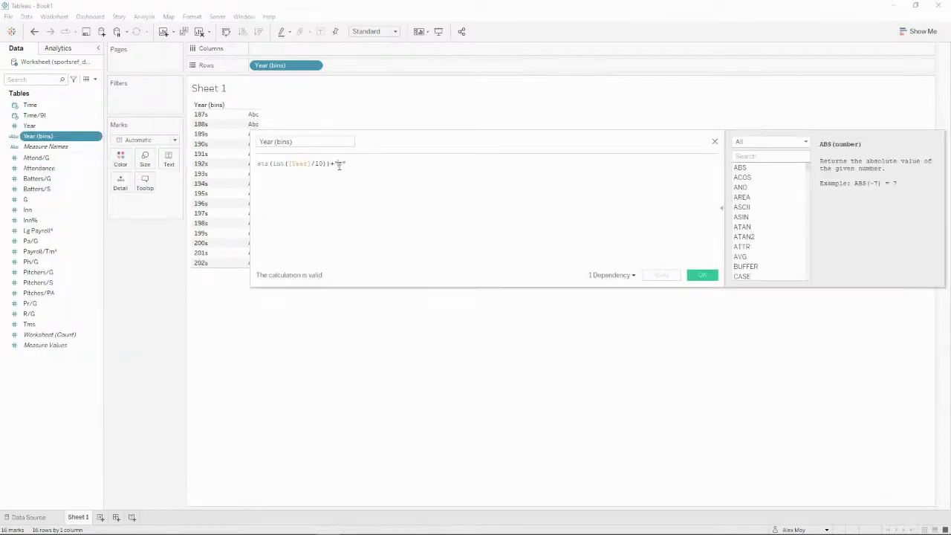
text(0)
click(659, 275)
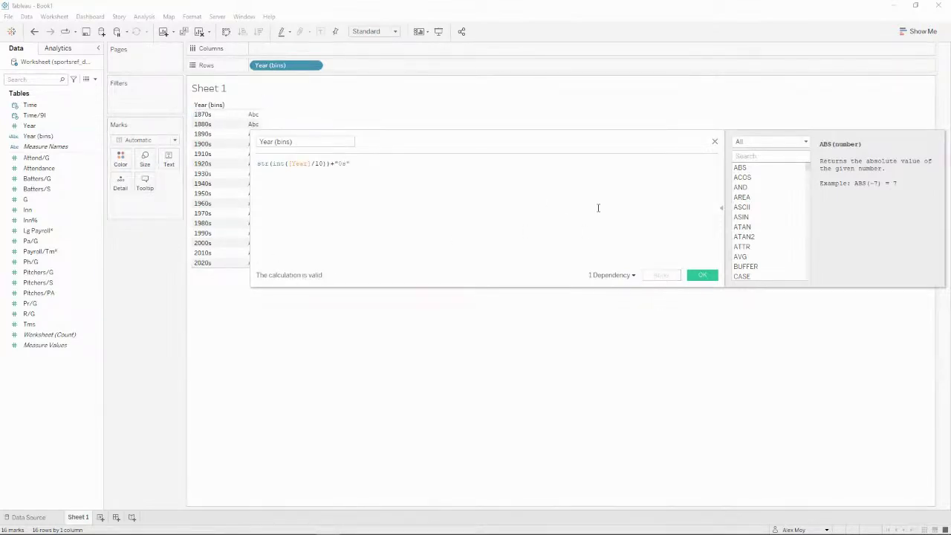
click(707, 275)
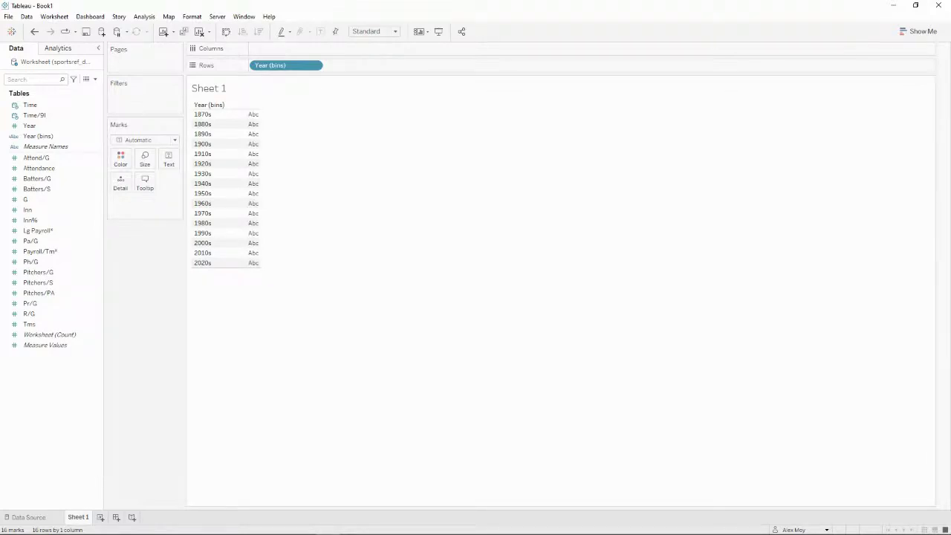
- Filter the sheet to Year 1960 through 2023
drag(30, 126, 132, 104)
click(391, 266)
double_click(391, 266)
text(960)
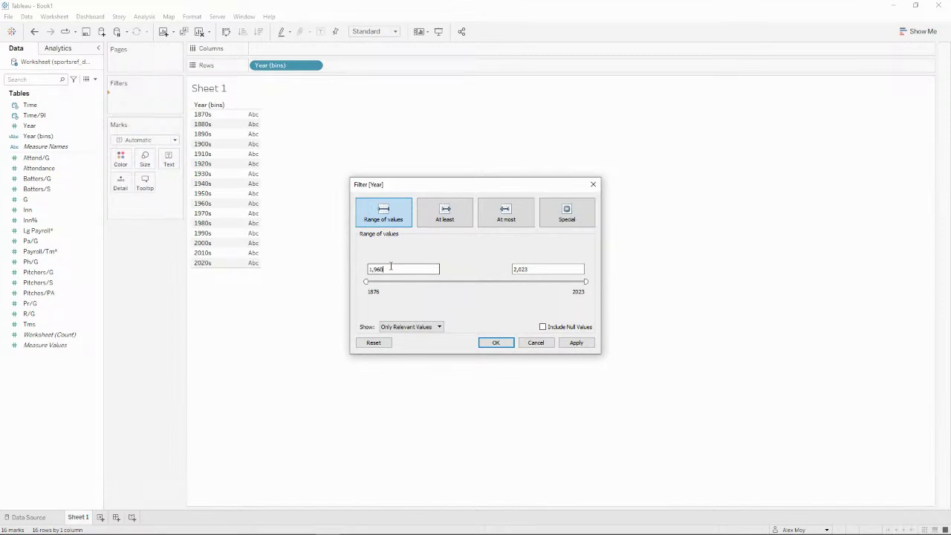
click(501, 344)
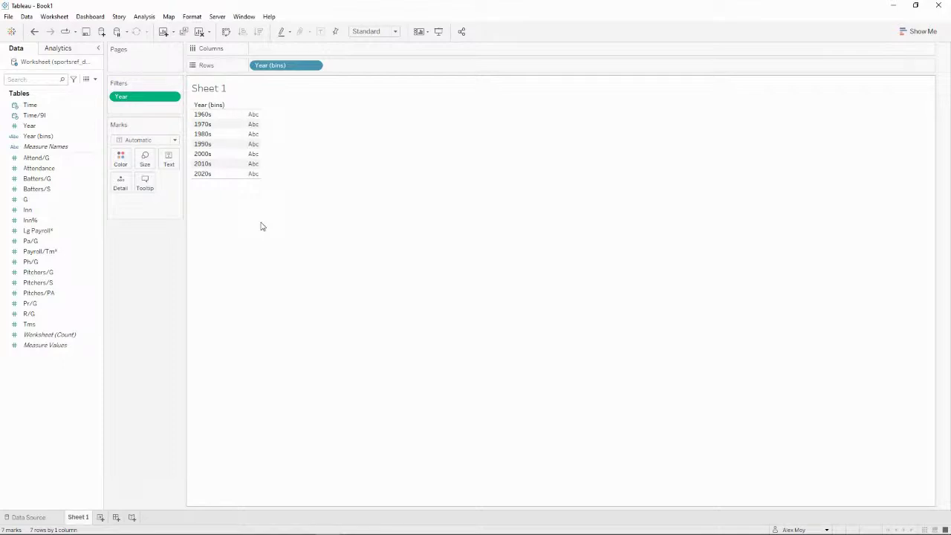
- Start a calculated field from Time/9I named Total Minutes
right_click(58, 117)
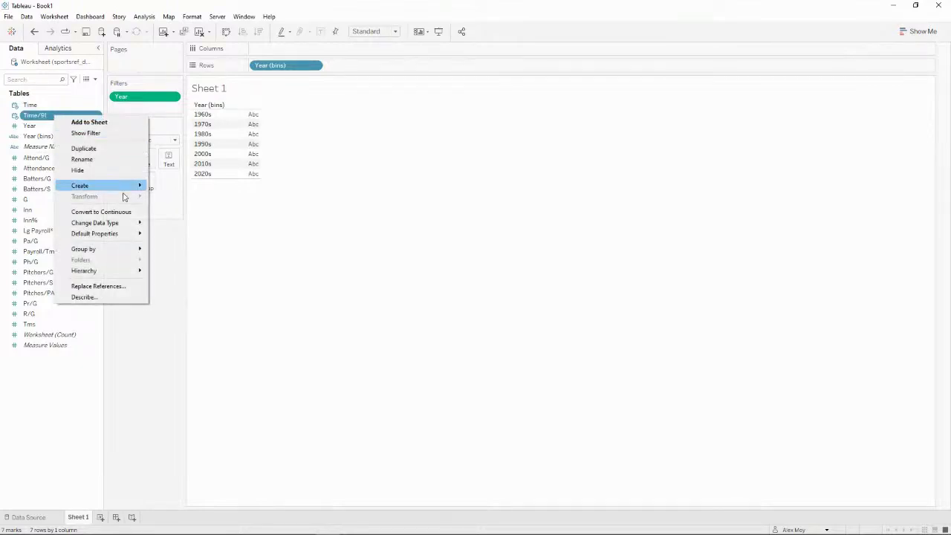
mouse_move(138, 186)
click(189, 186)
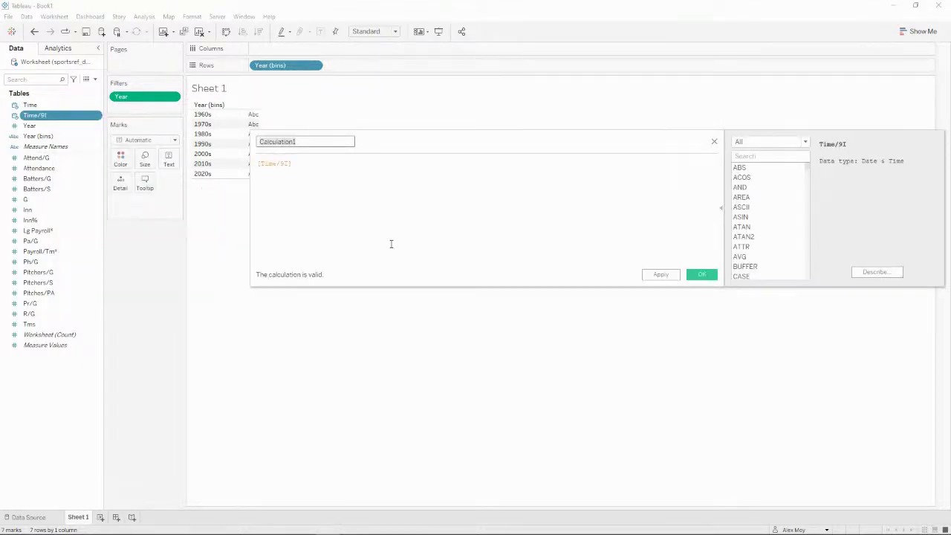
text(Total Minutes)
key(Tab)
- Enter datepart("hour",[Time/9I])*60+datepart("minute",[Time/9I]) as its formula and save it
key(Left)
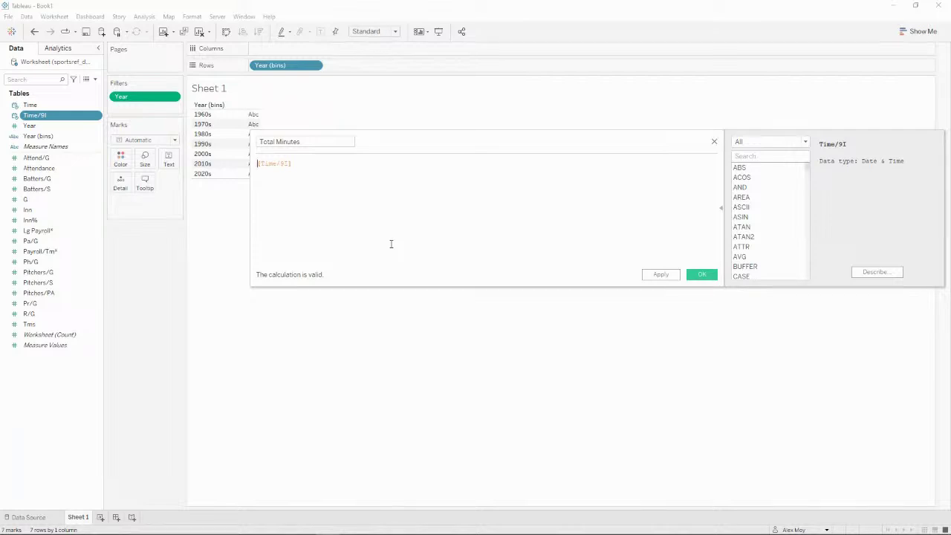
text(date)
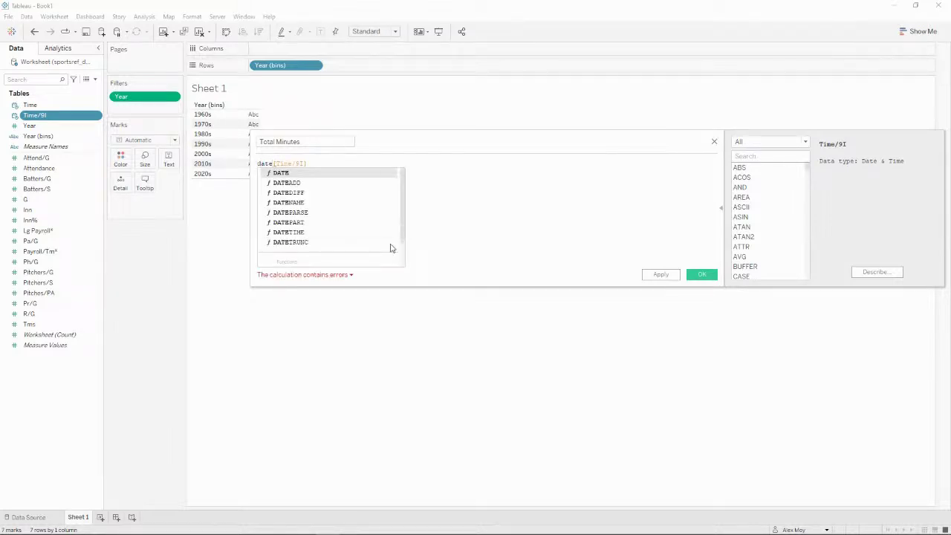
text(part()
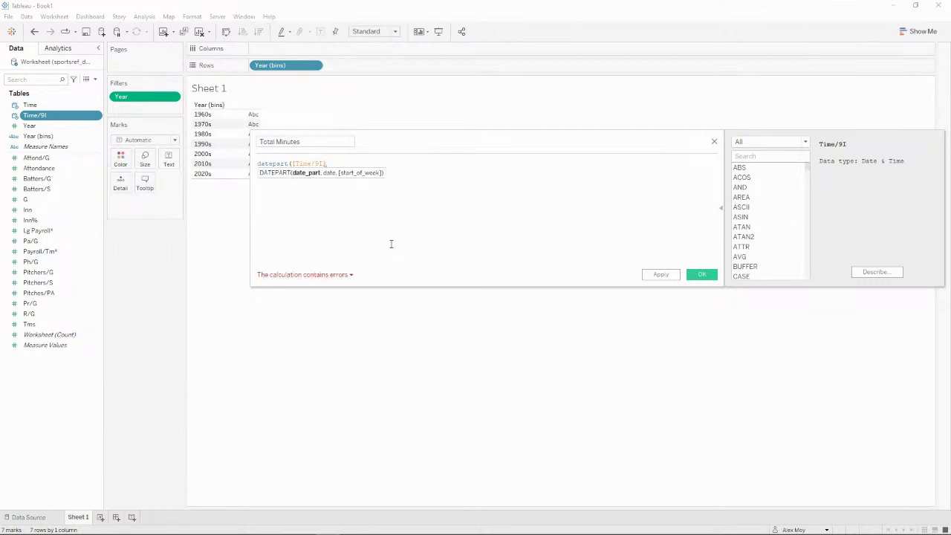
key(Left)
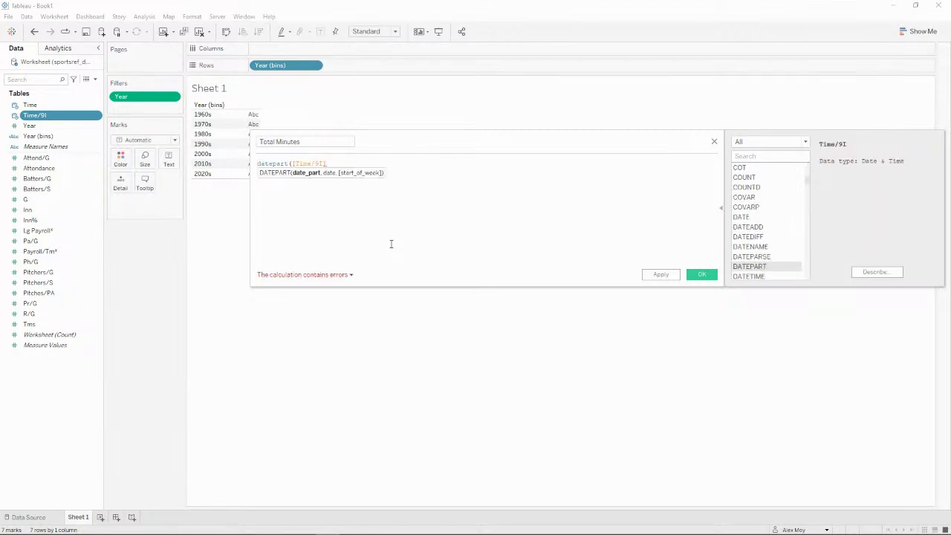
text(')
text(hour")
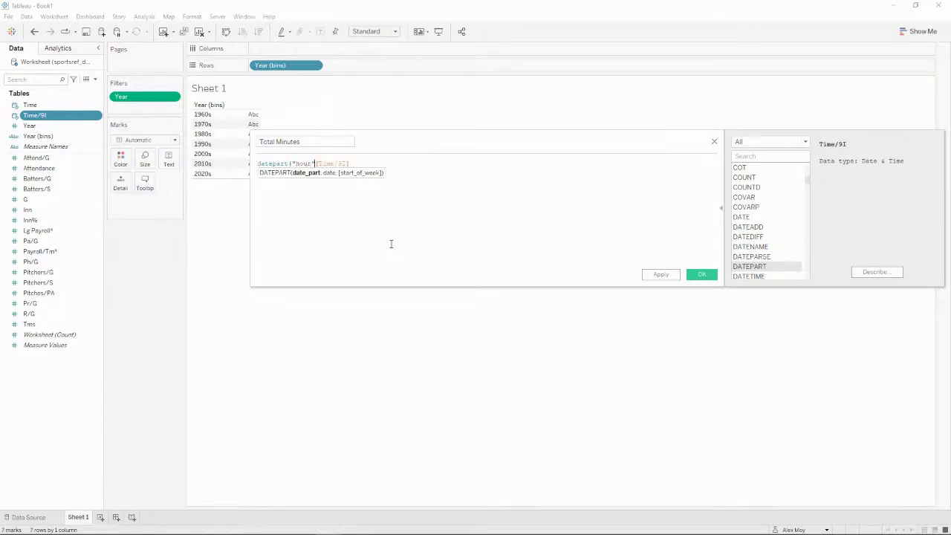
text(,[Time/9I)
text())
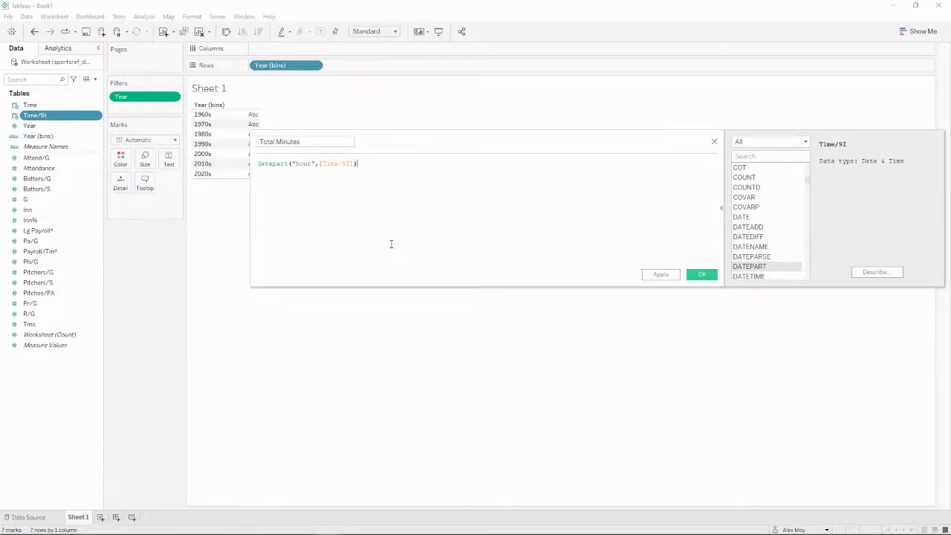
text(*60+datepa)
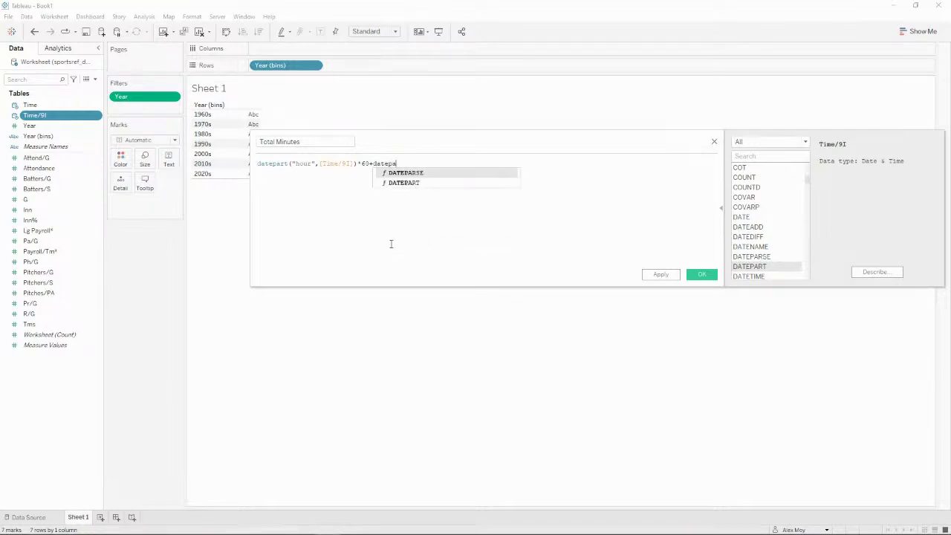
text(rt()
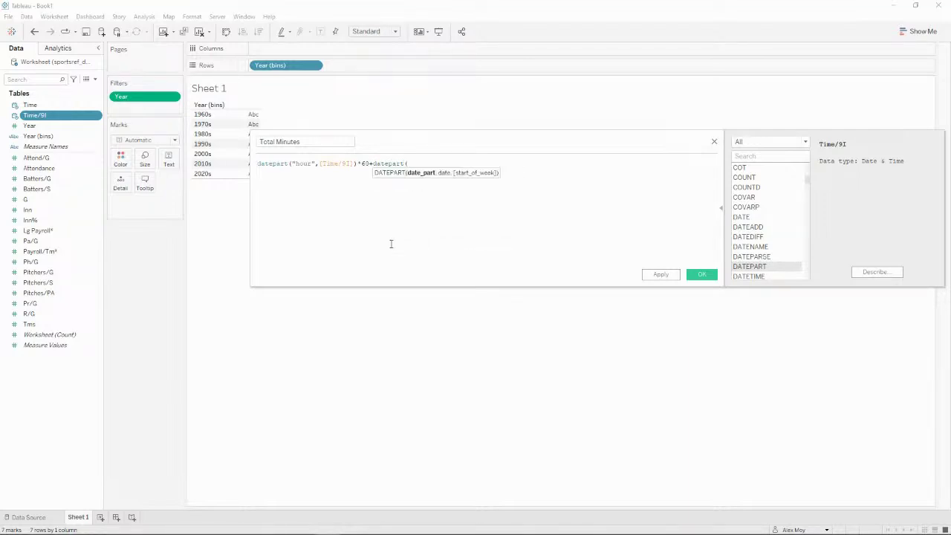
text("minute",)
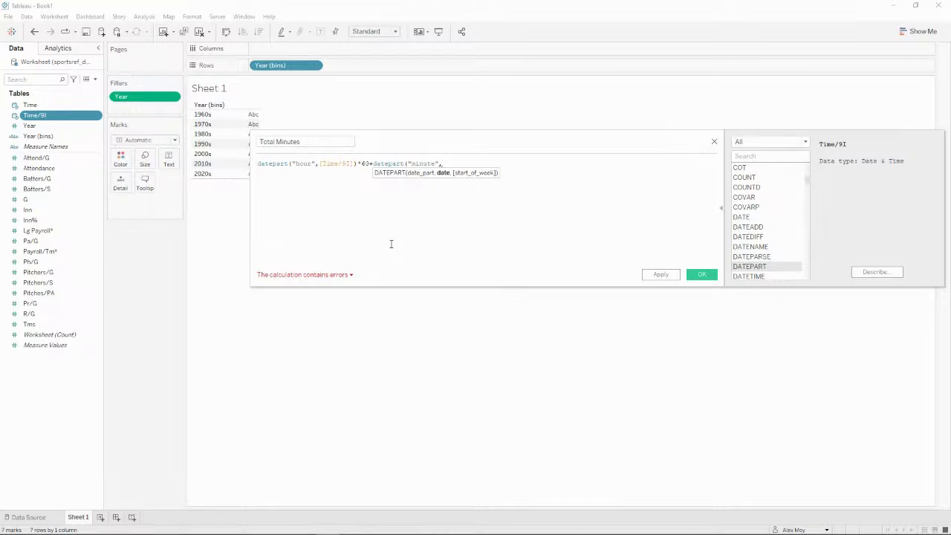
text(tim)
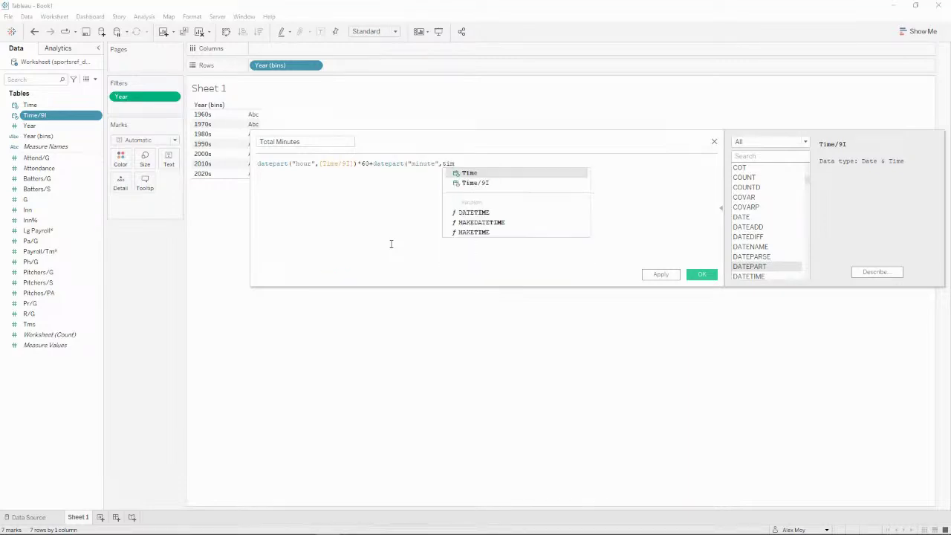
key(Down)
key(Return)
text())
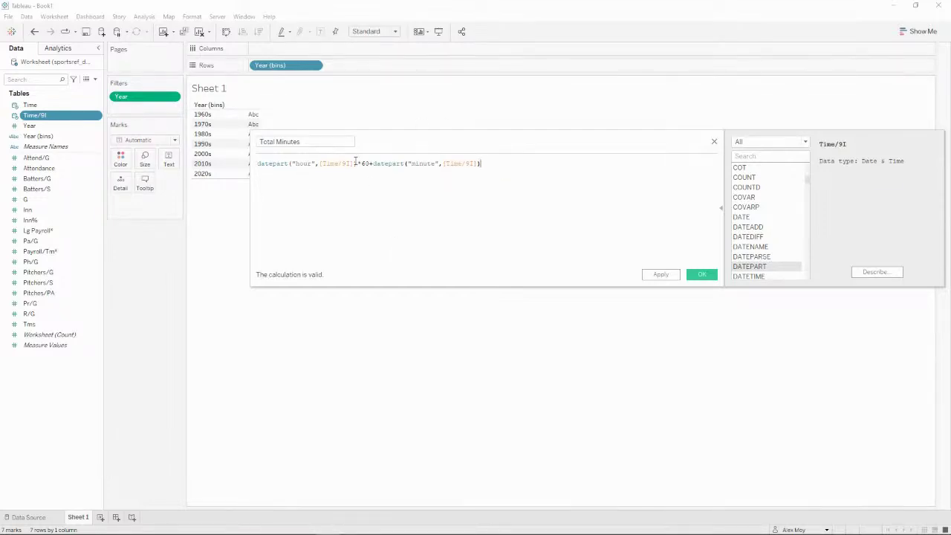
click(702, 275)
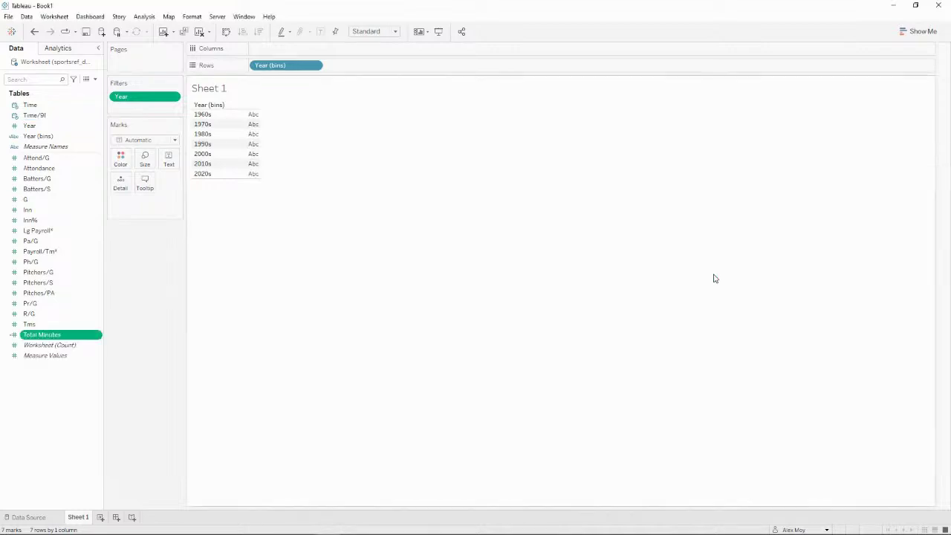
- Show Total Minutes with discrete Year across Columns and decades down Rows
double_click(66, 336)
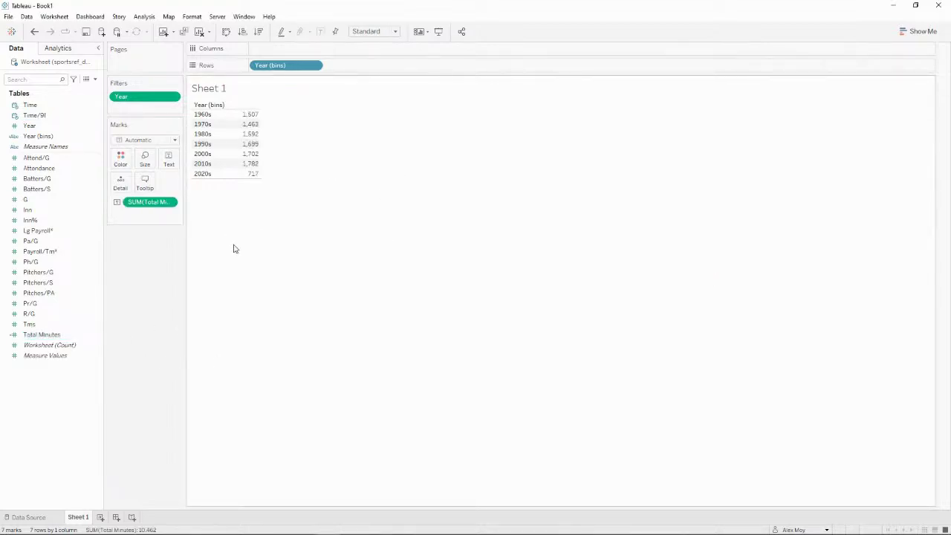
mouse_move(253, 117)
drag(33, 125, 338, 46)
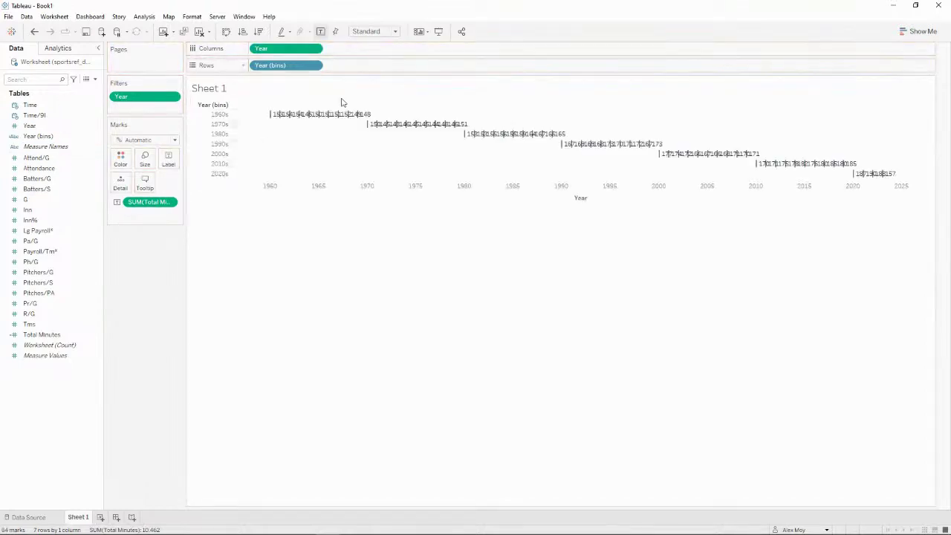
right_click(291, 52)
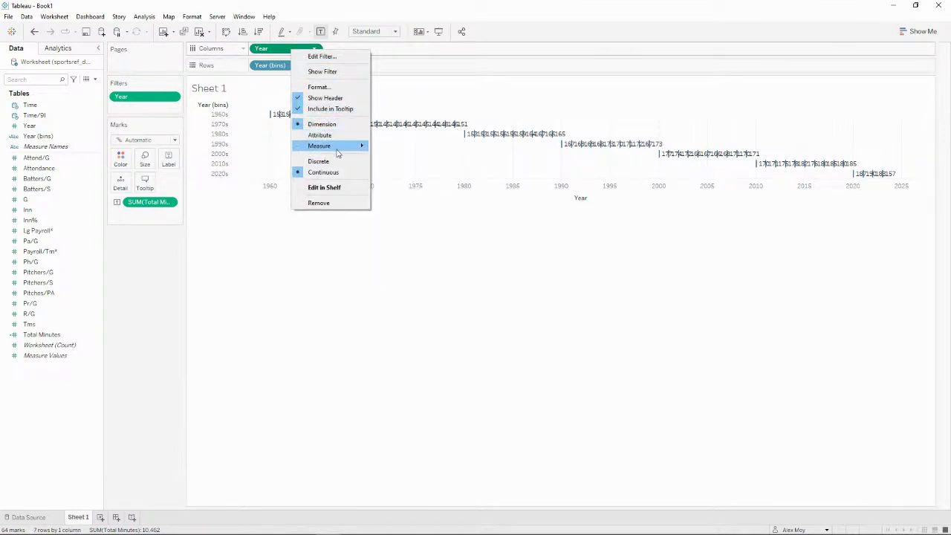
click(334, 161)
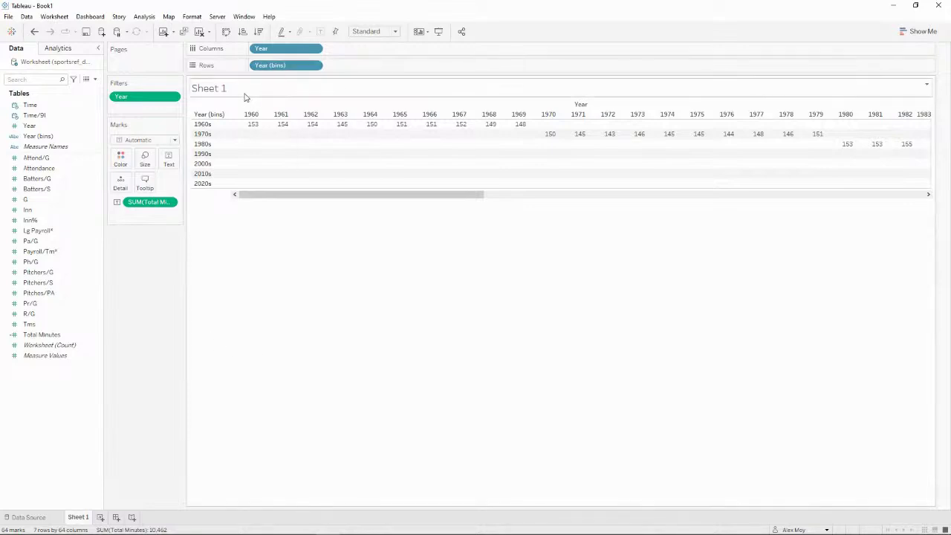
- Start a new calculated field from the Data pane menu
mouse_move(519, 126)
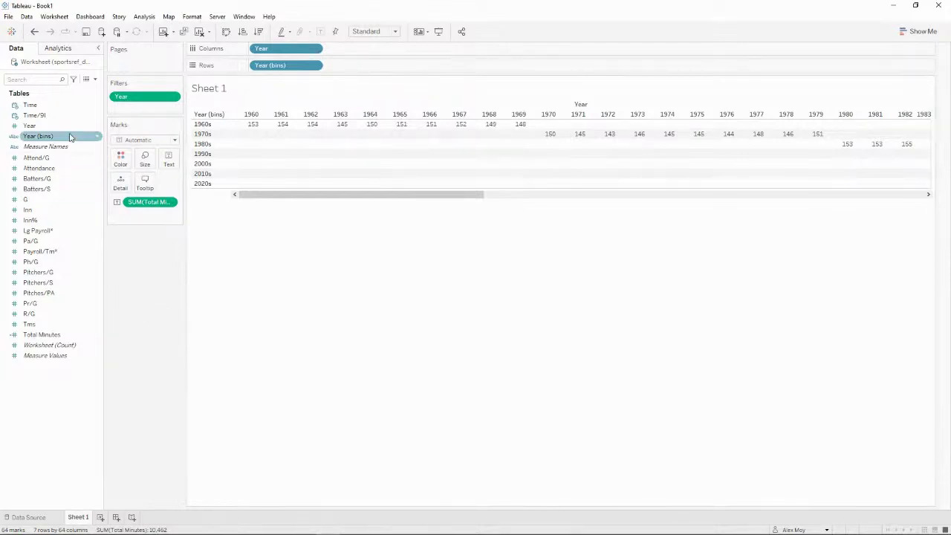
click(94, 79)
click(49, 89)
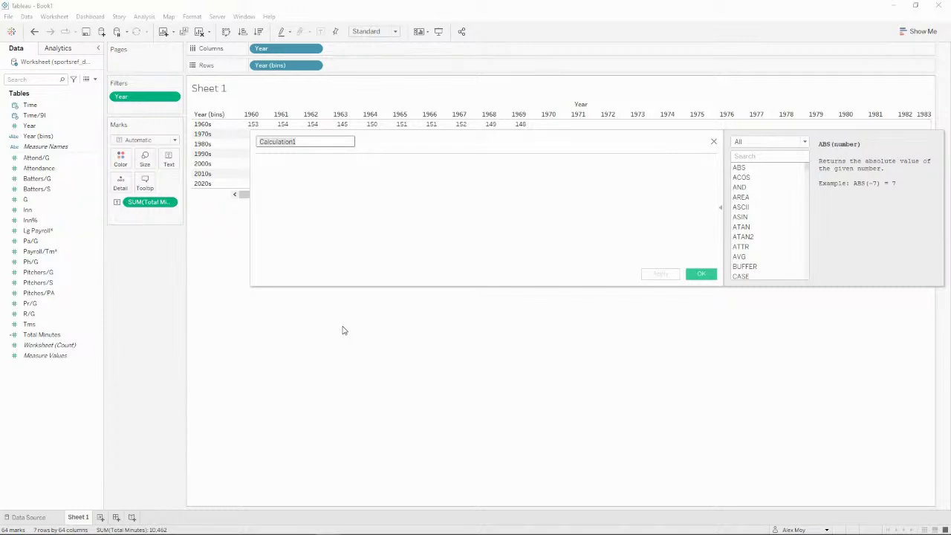
- Define Year (cols) as [Year] % 10, save it, and open its Data pane context menu
text(Year (C)
text(ols))
key(Tab)
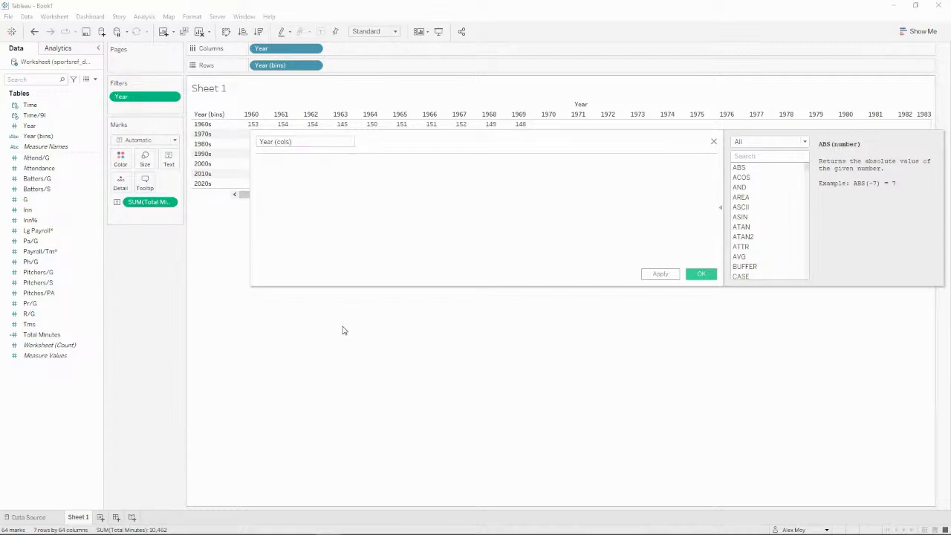
text([Ye)
key(Return)
text(% 10)
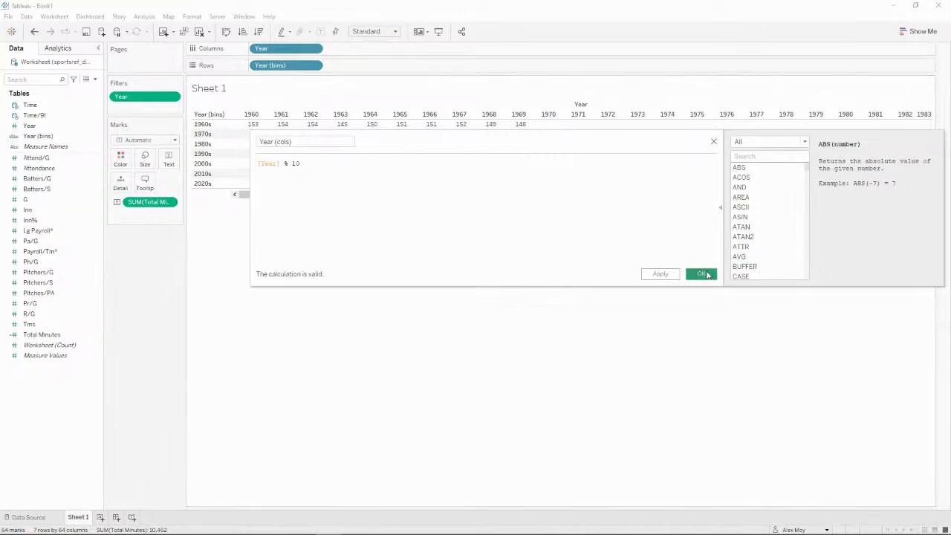
click(700, 274)
click(47, 343)
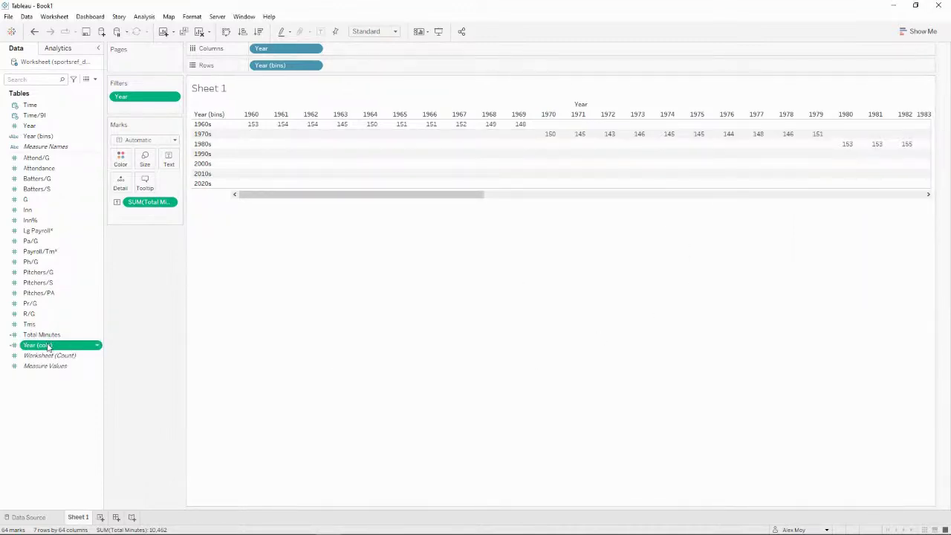
right_click(47, 346)
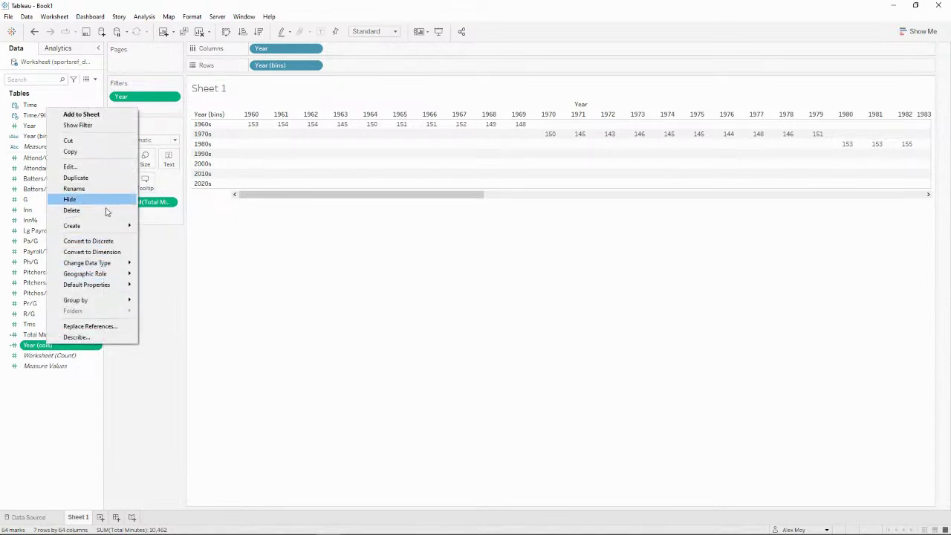
- Make Year (cols) a dimension across Columns and plot Total Minutes as bars on Rows
click(122, 252)
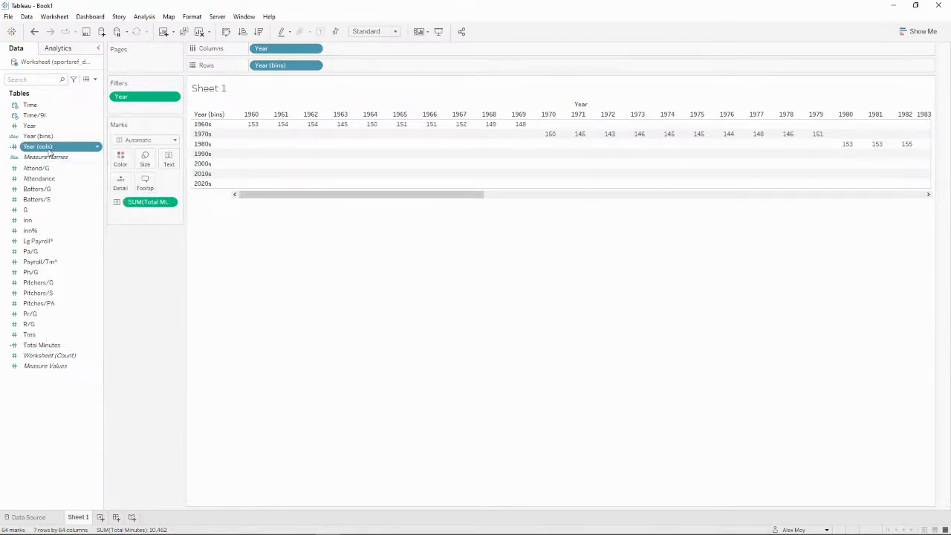
drag(48, 151, 293, 53)
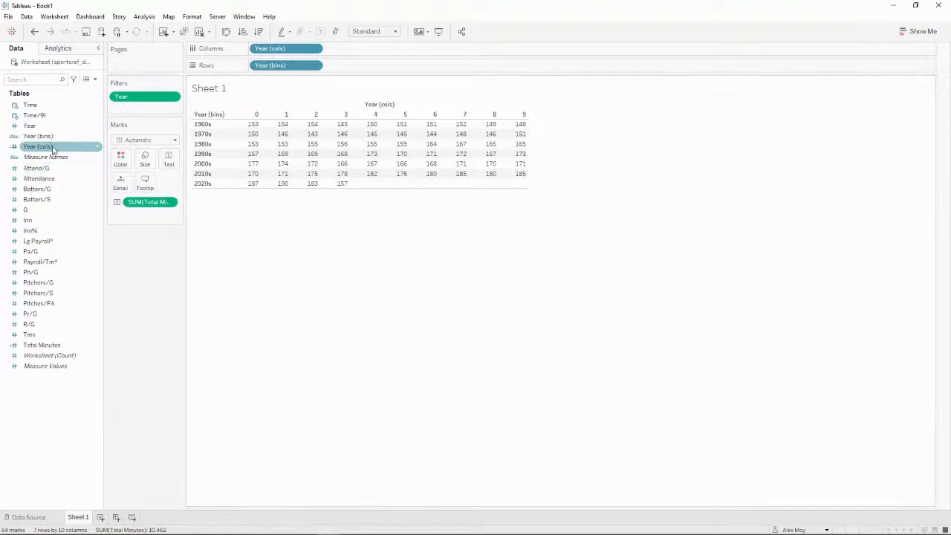
click(61, 345)
drag(97, 324, 379, 67)
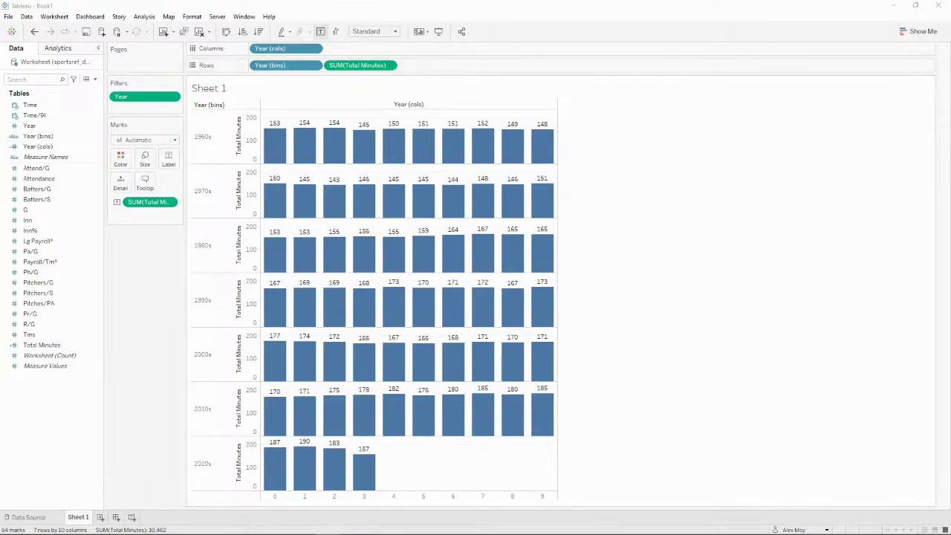
key(alt+Tab)
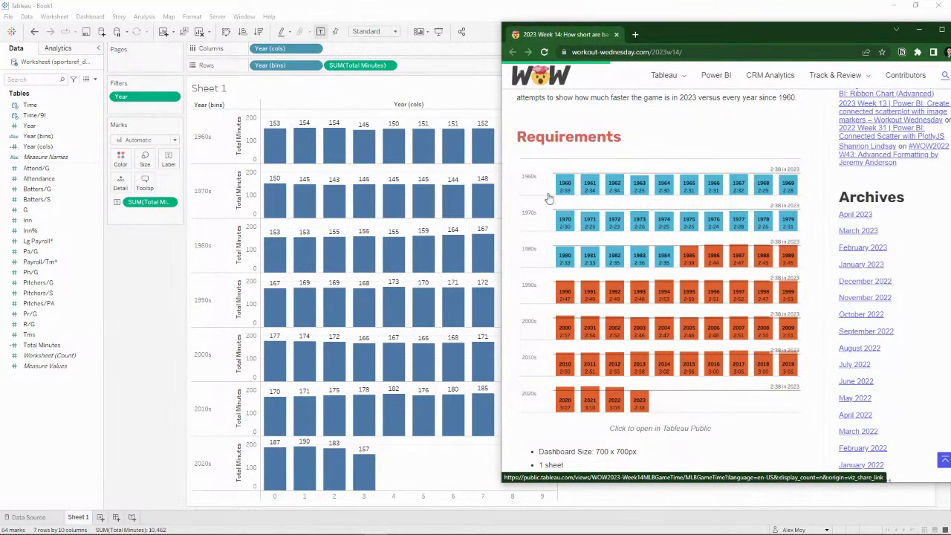
- Back in Tableau, drag SUM(Total Minutes) off the Label shelf to drop the bar value labels
click(134, 280)
drag(149, 203, 151, 282)
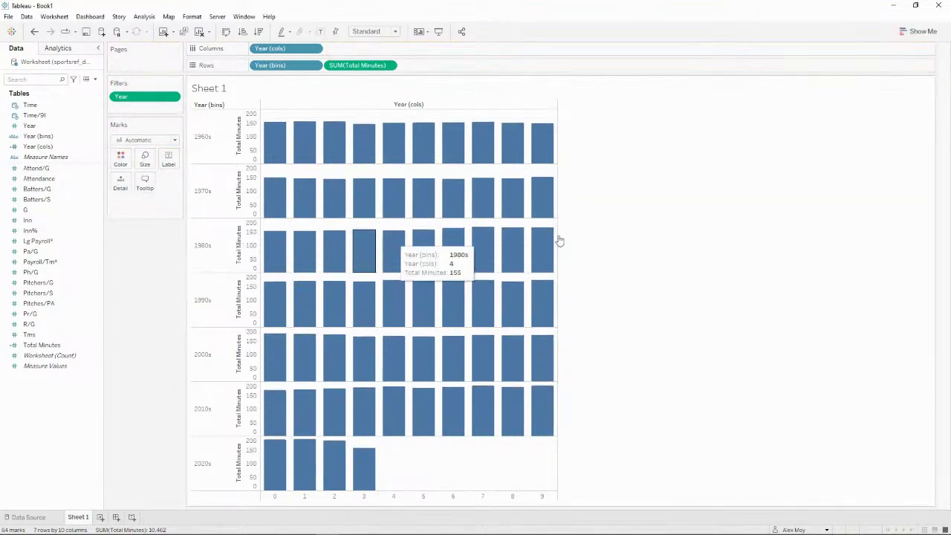
click(95, 79)
click(53, 87)
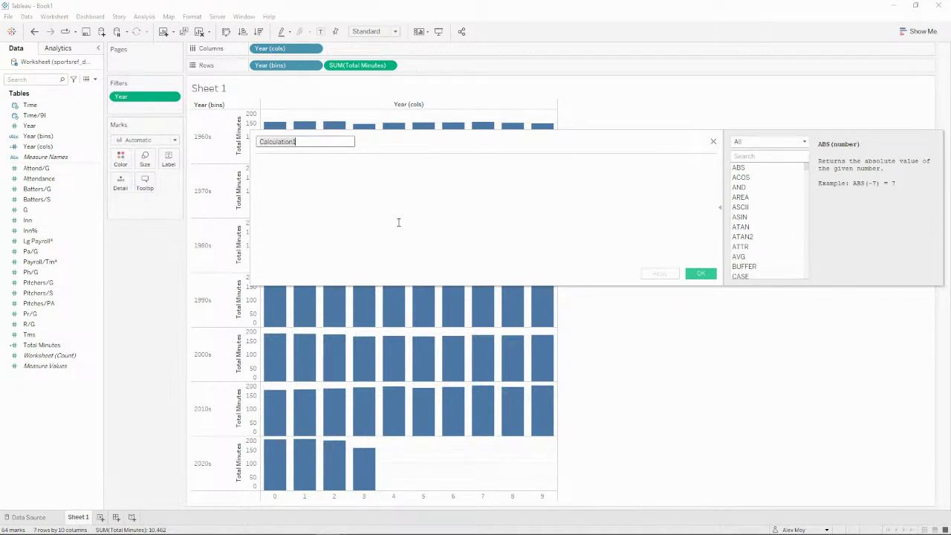
text(O)
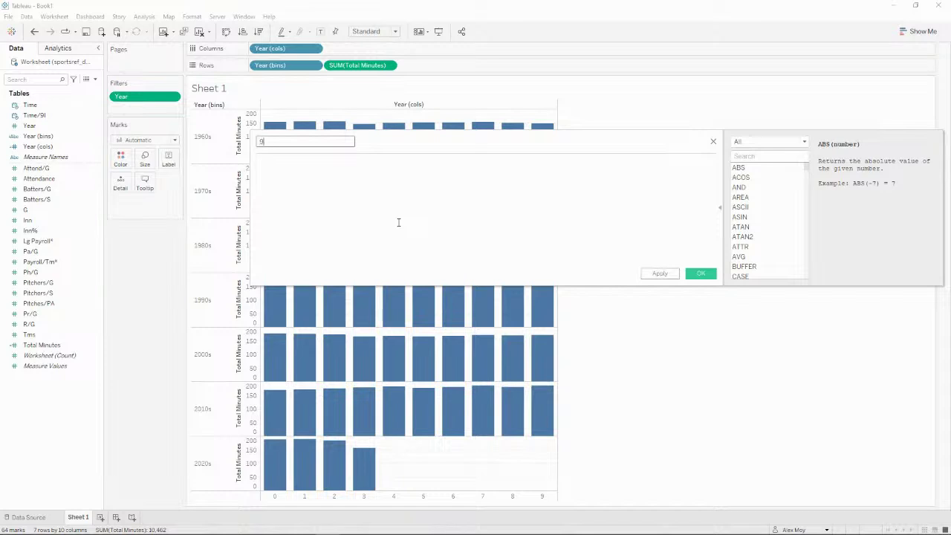
text(I Avg Time)
key(Tab)
text(to)
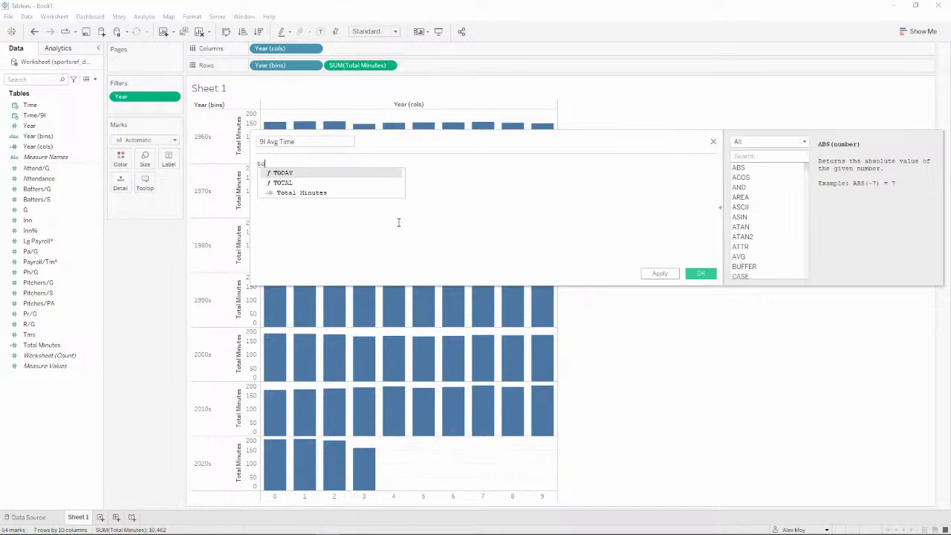
key(Down)
key(Down)
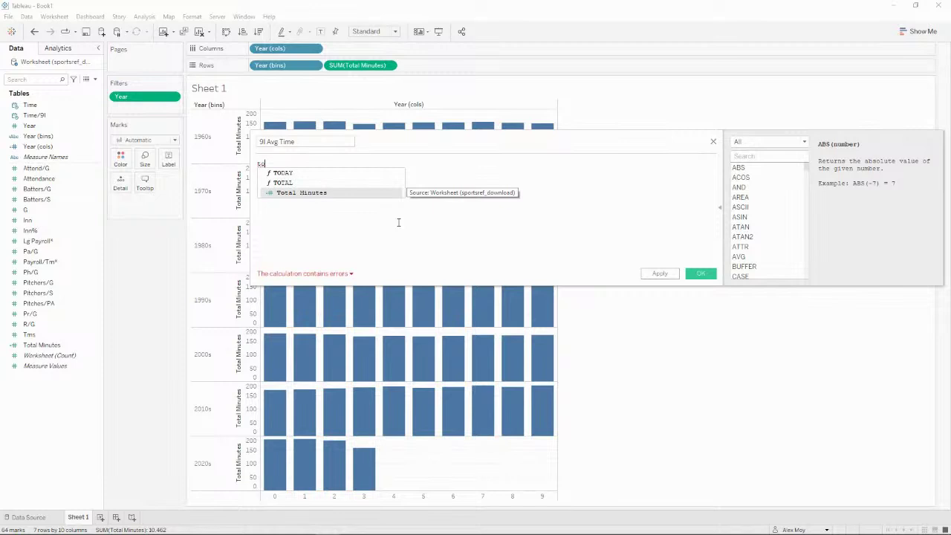
key(Return)
text(str([Total Minutes)
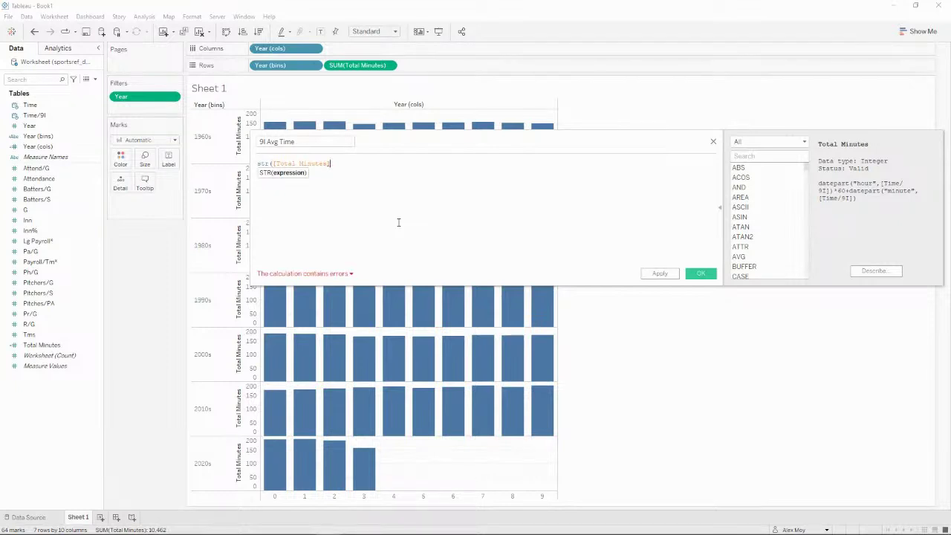
text(/60))
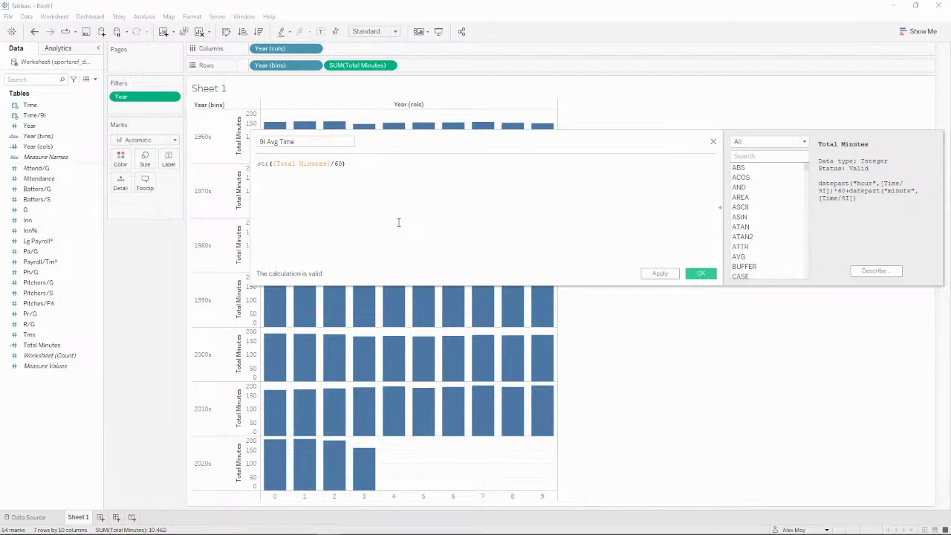
text( +":"+st)
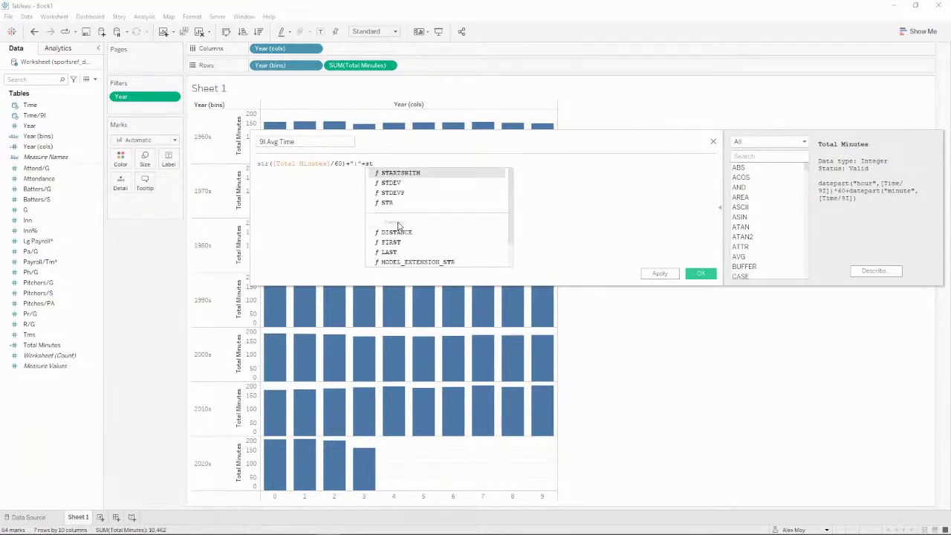
text(r(tot)
key(Down)
key(Return)
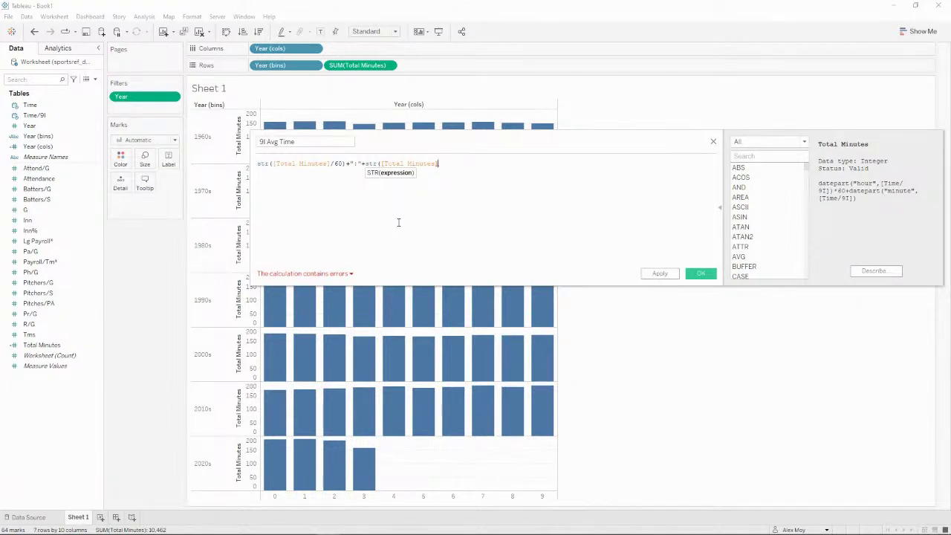
text())
key(Home)
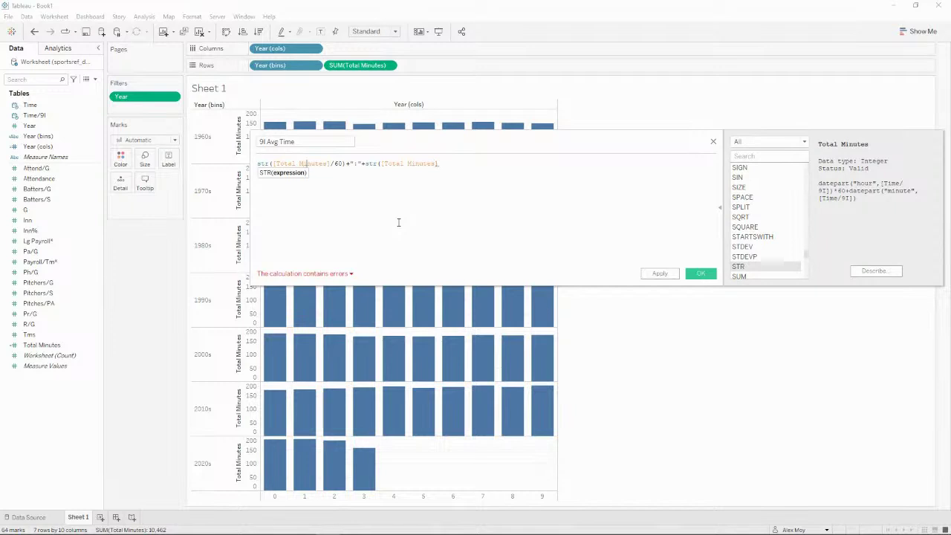
key(Right)
key(Right)
key(Right)
key(Right)
key(Left)
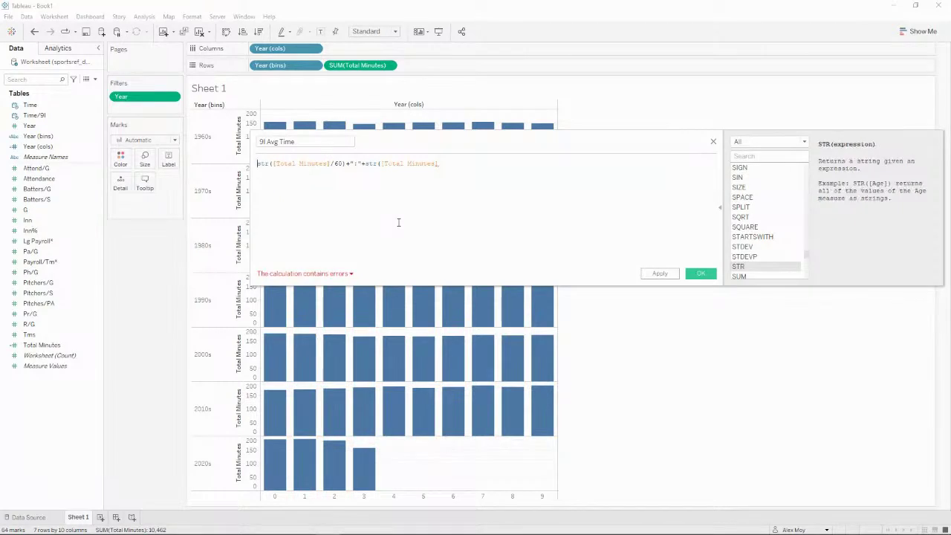
key(ctrl+a)
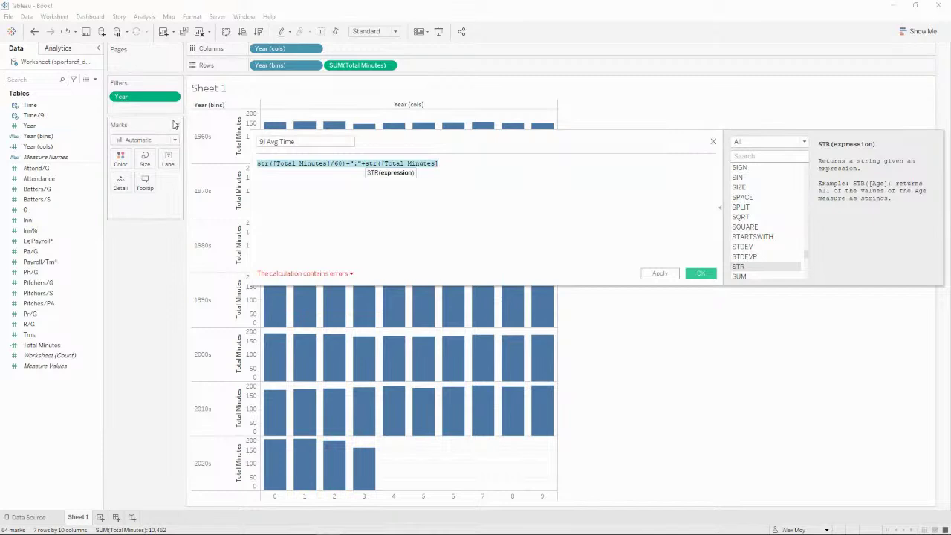
click(713, 141)
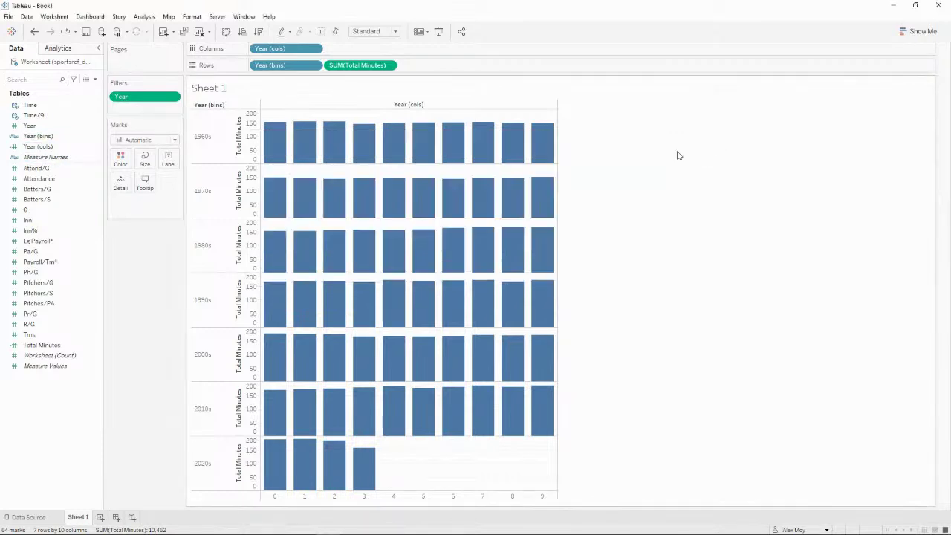
- Inspect the Total Minutes calculated field's formula
right_click(53, 345)
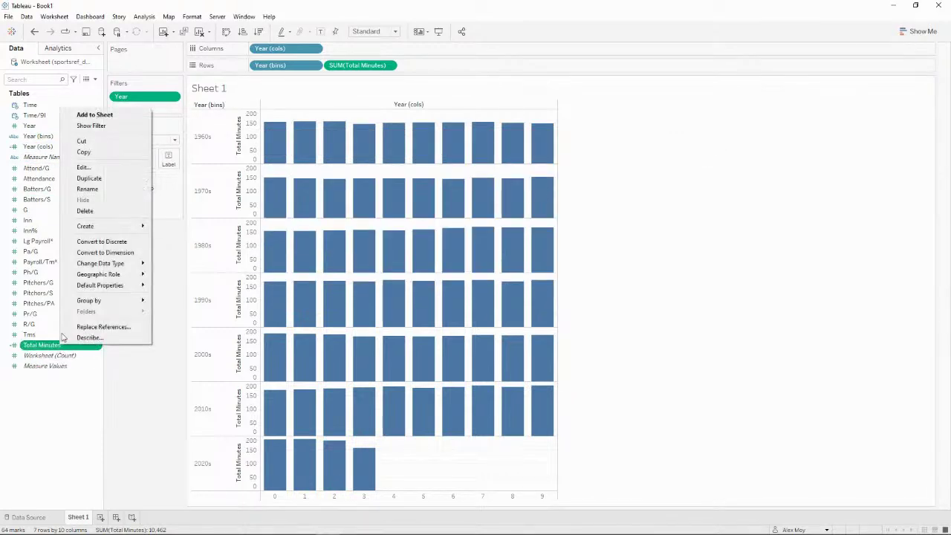
click(129, 165)
key(ctrl+c)
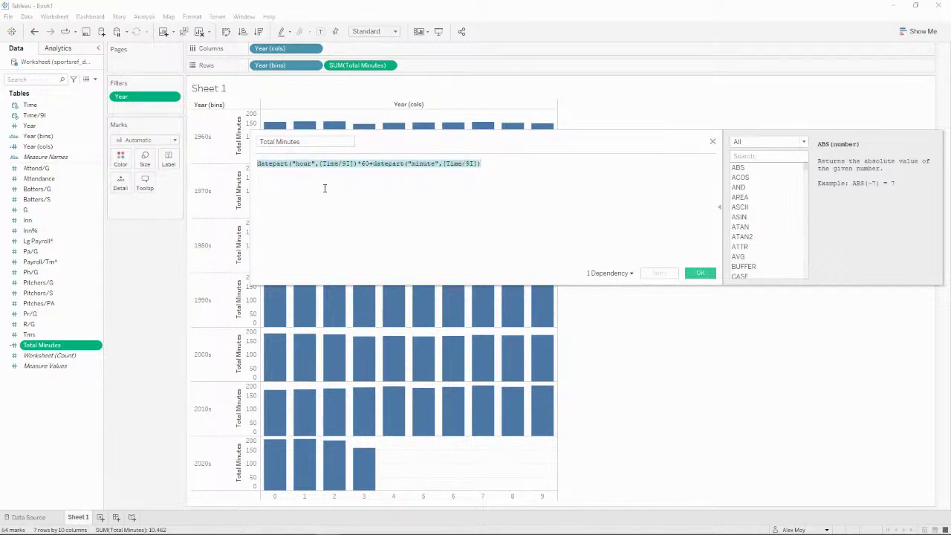
click(713, 141)
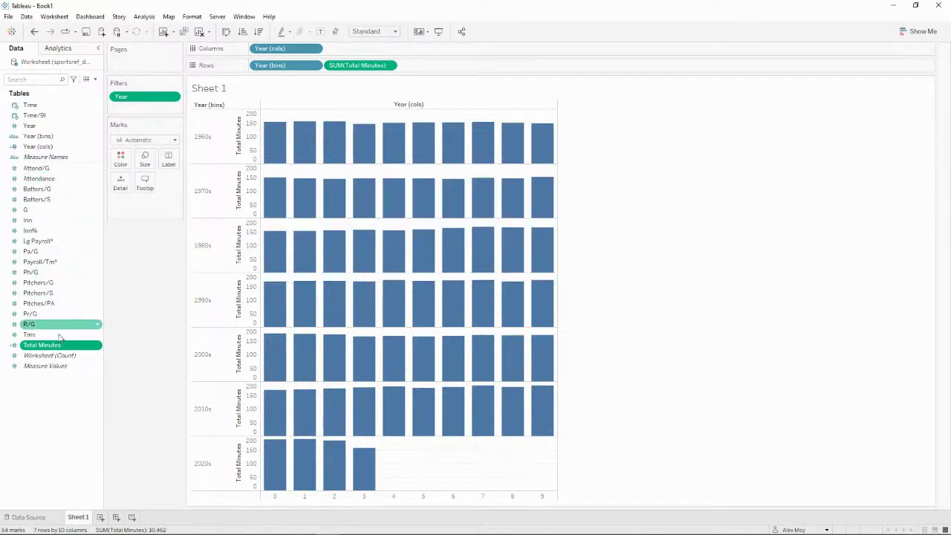
click(49, 413)
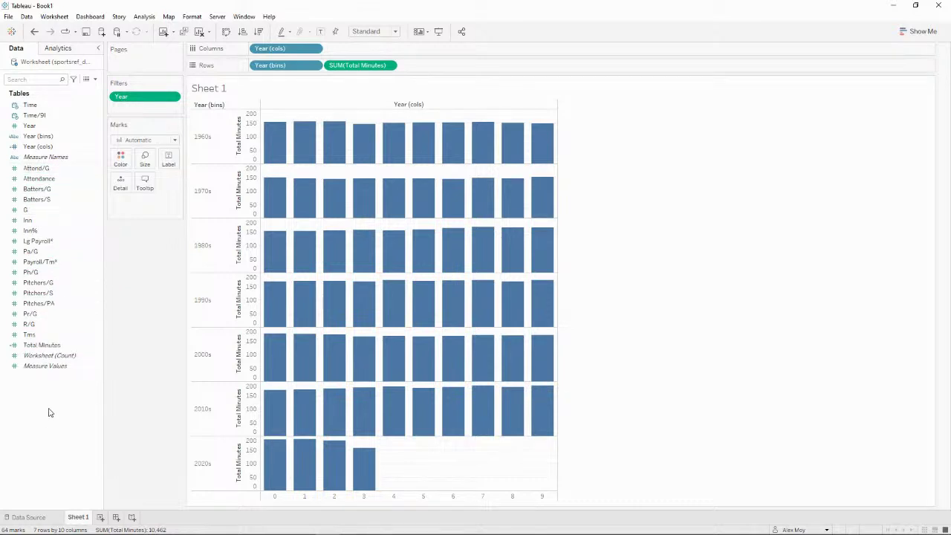
- Create a new calculated field named '9 Inning Avg Minutes'
click(96, 79)
click(67, 90)
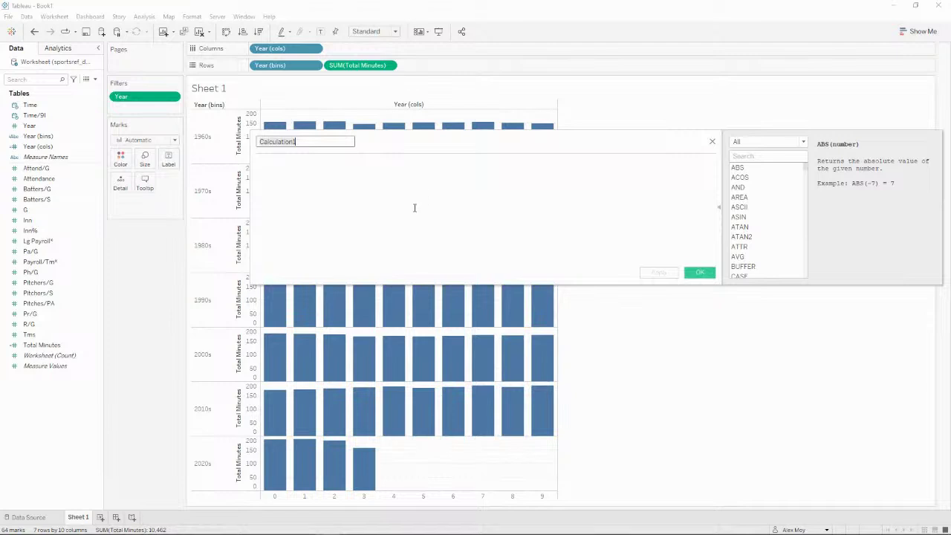
text(9in)
key(BackSpace)
key(BackSpace)
text(Inning Avg Minutes)
key(Tab)
- Enter the formula str(datepart("hour",[Time/9I]))+":"+str(datepart("minute",[Time/9I])) and save it
key(ctrl+v)
key(Right)
key(Right)
key(Right)
key(Right)
key(Right)
key(Right)
key(Right)
key(Right)
key(Right)
key(Right)
key(Right)
key(Right)
key(Right)
key(Right)
key(Right)
key(Right)
key(Right)
key(Right)
key(Right)
key(Right)
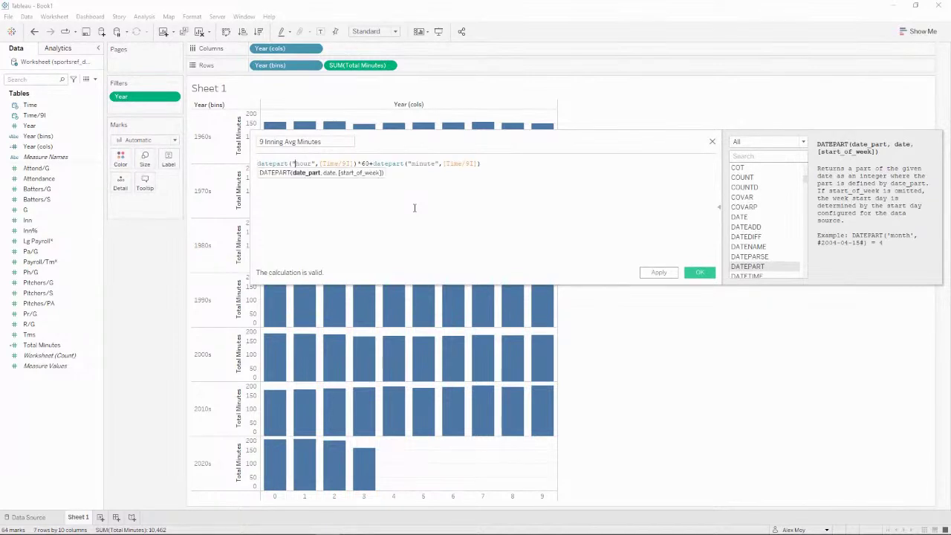
key(Delete)
key(Delete)
key(Delete)
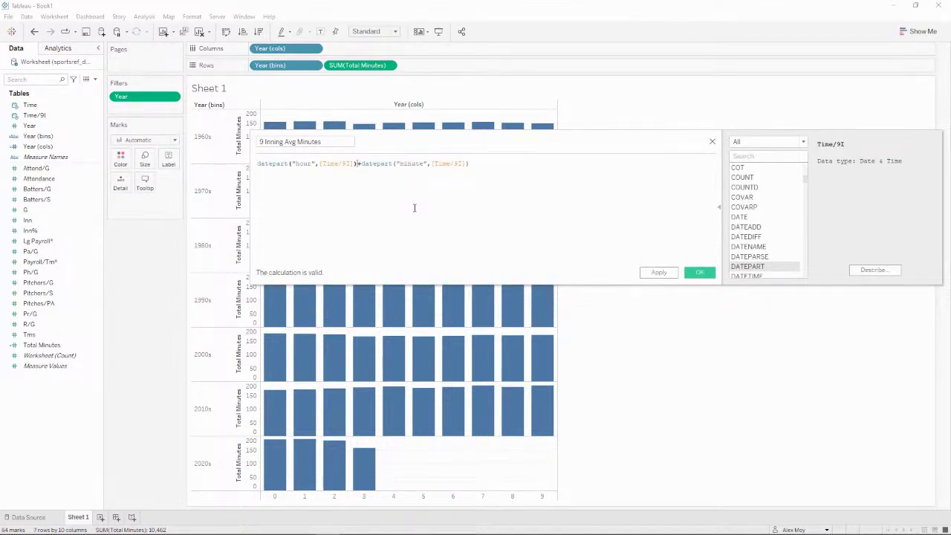
text()*")
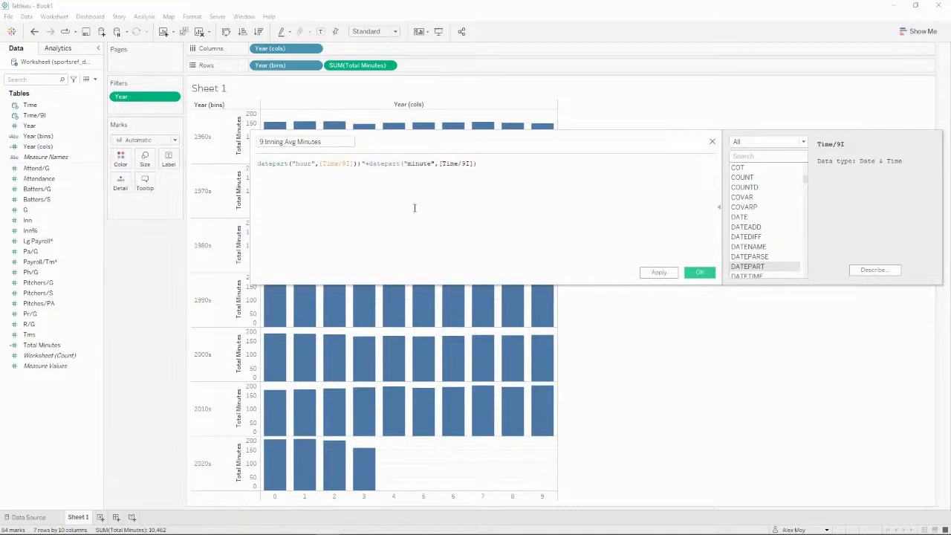
text(:")
key(Left)
key(Left)
key(Left)
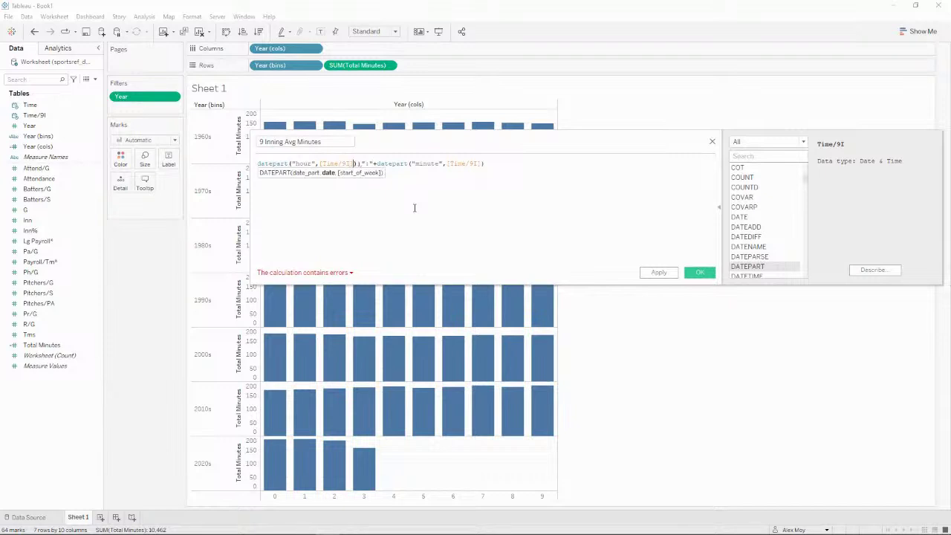
text(+)
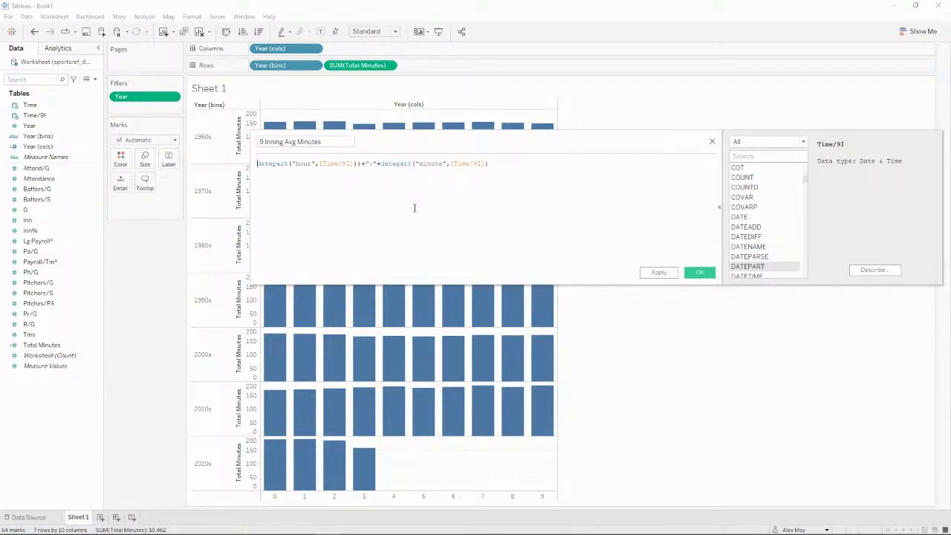
key(Home)
text(str()
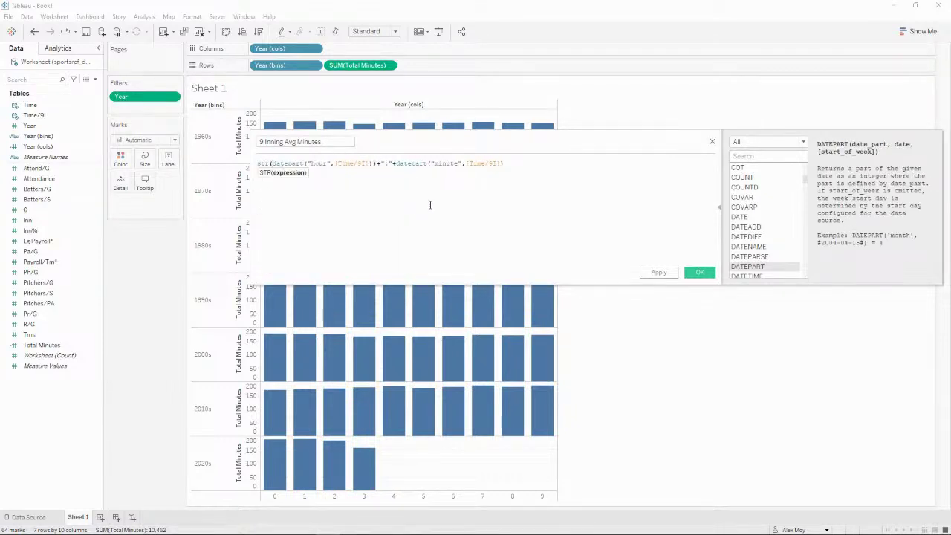
click(397, 162)
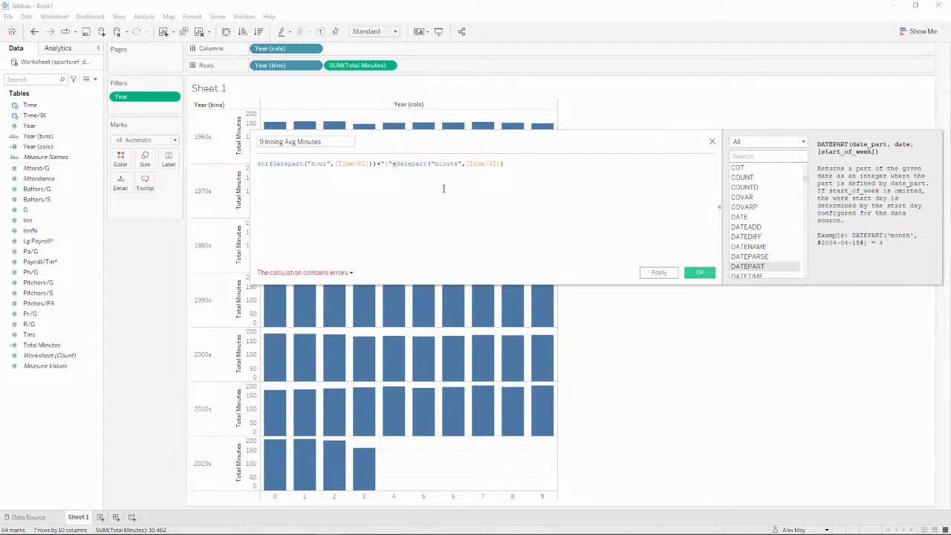
text(str()
text())
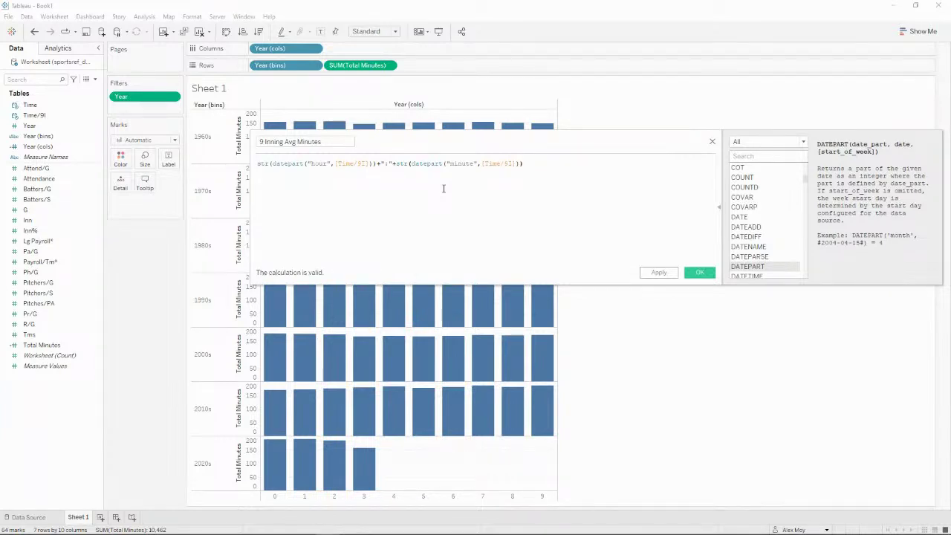
click(698, 273)
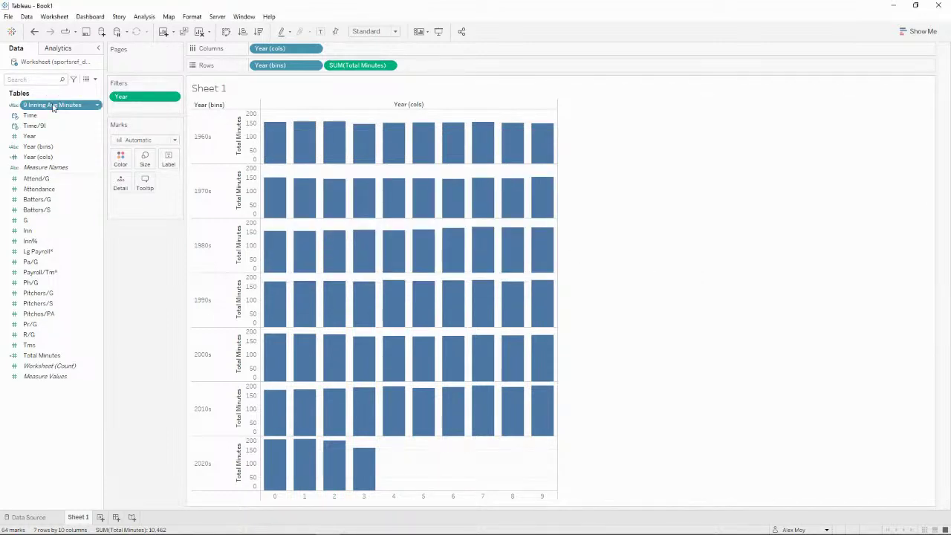
- Label bars with 9 Inning Avg Minutes, wrapping the minutes part in RIGHT("00"+…,2)
drag(54, 108, 169, 159)
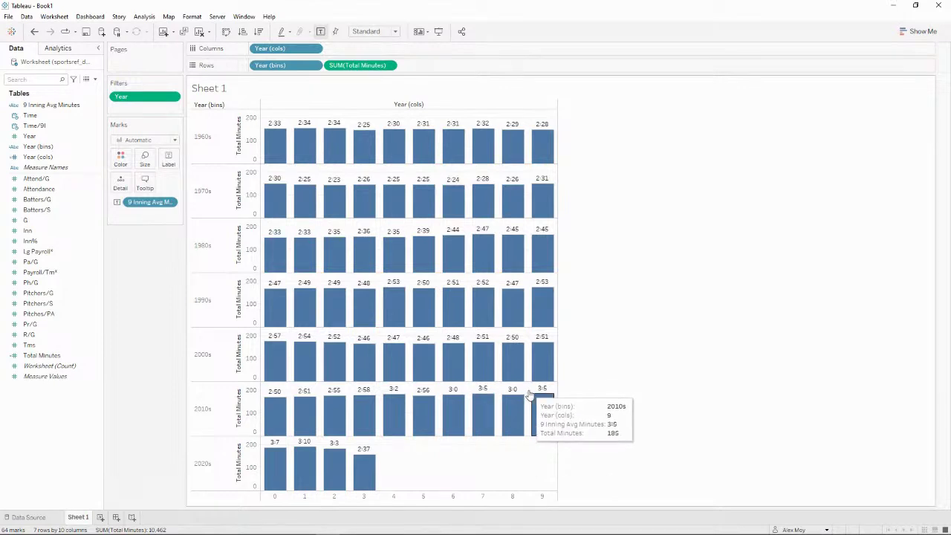
right_click(52, 110)
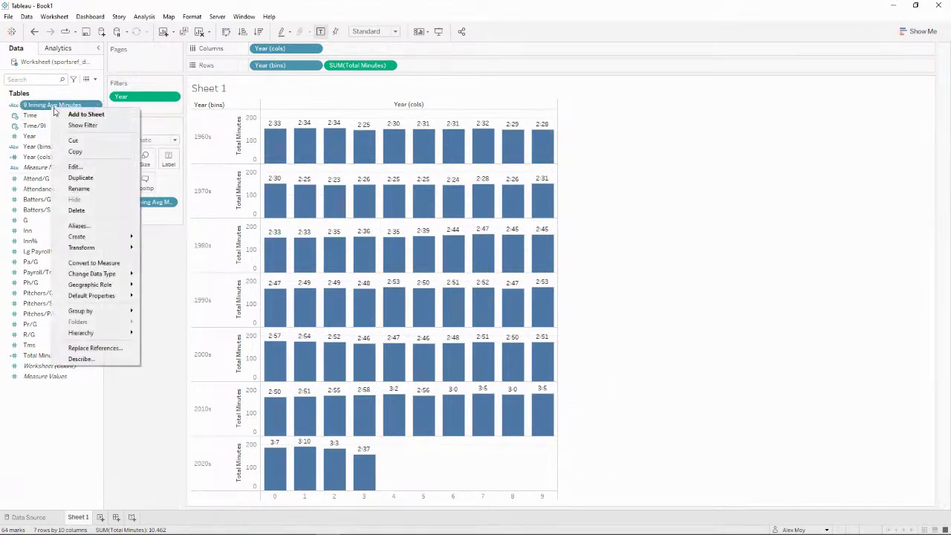
click(90, 172)
click(399, 166)
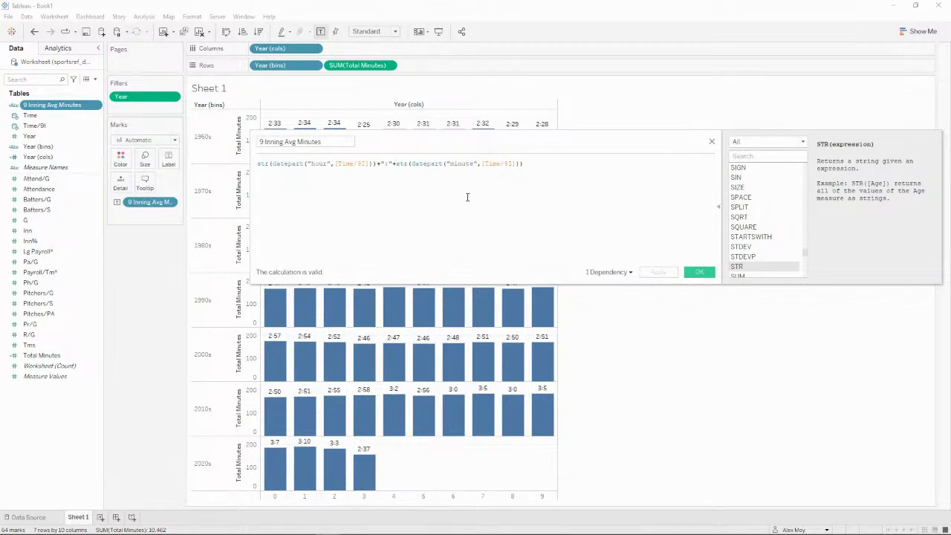
text(right()
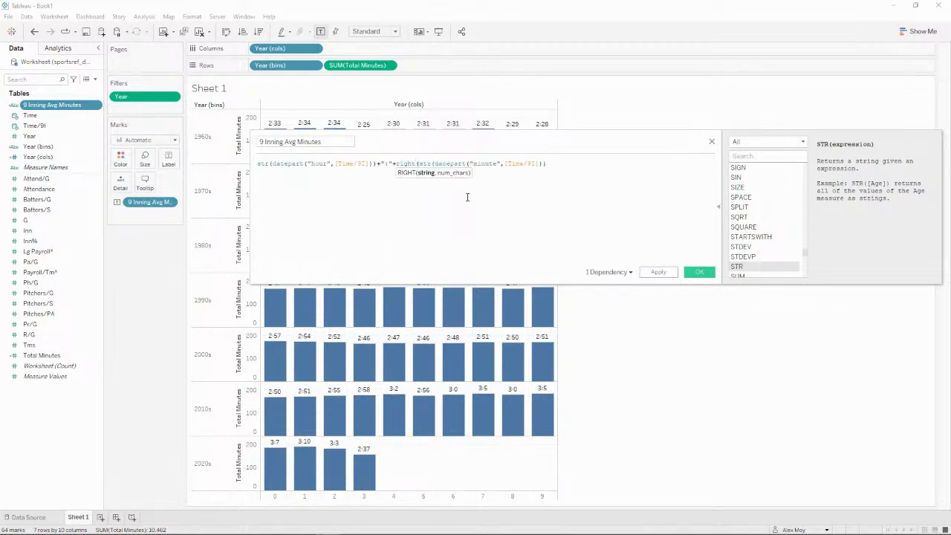
text("00"+)
text(,)
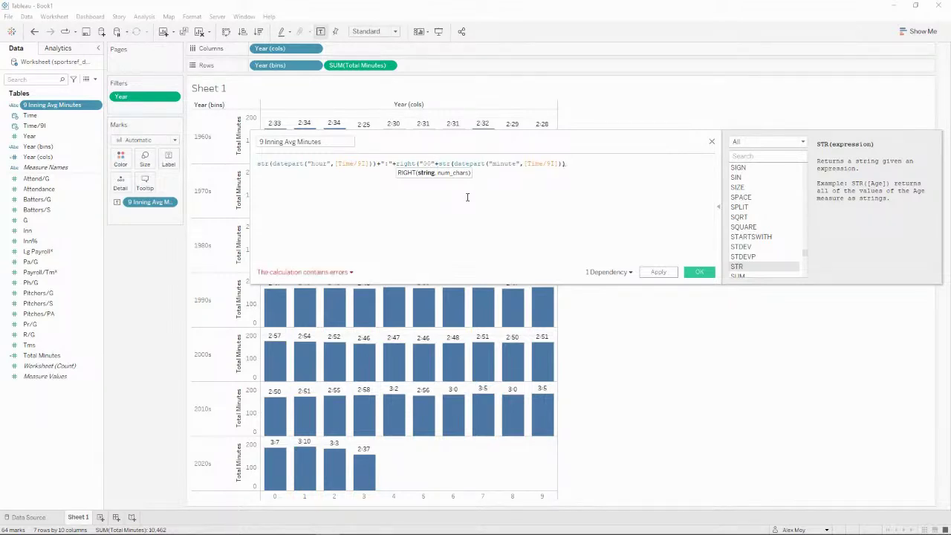
text())
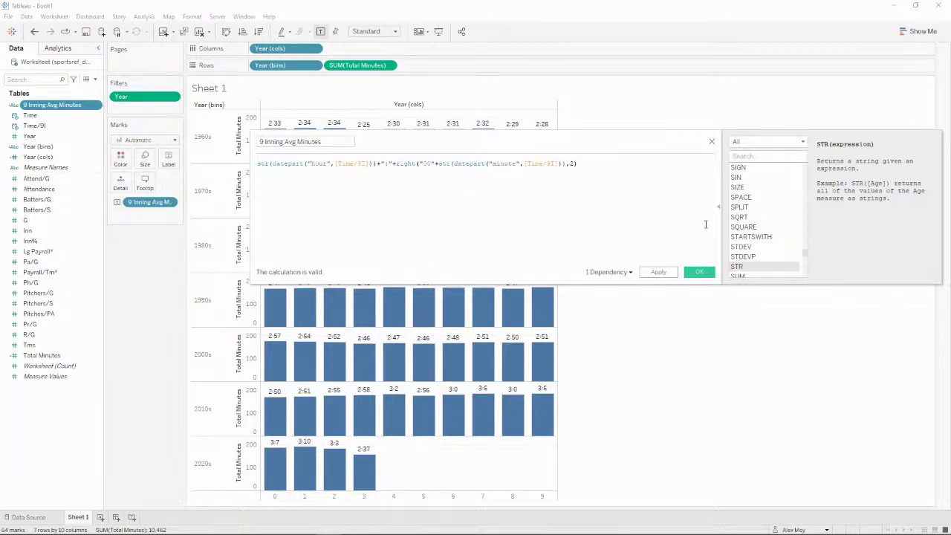
click(659, 272)
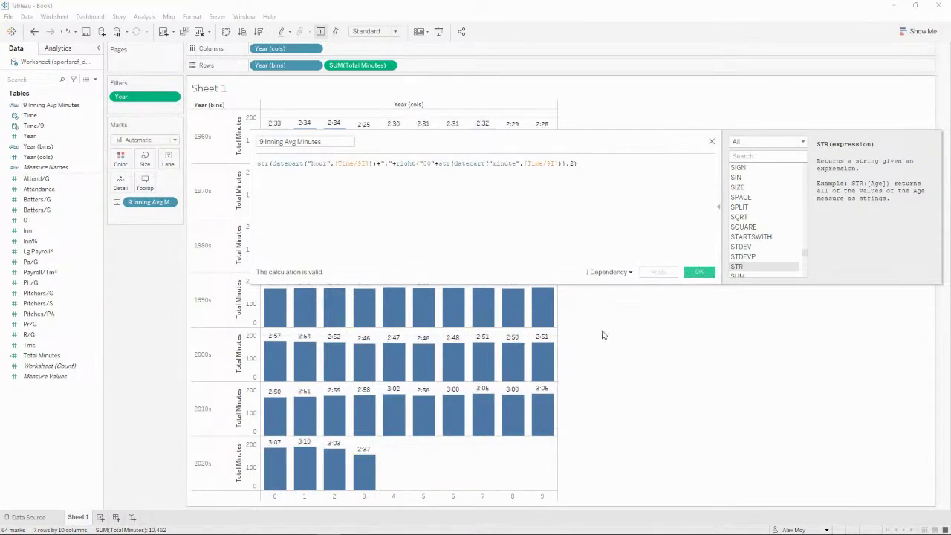
click(699, 273)
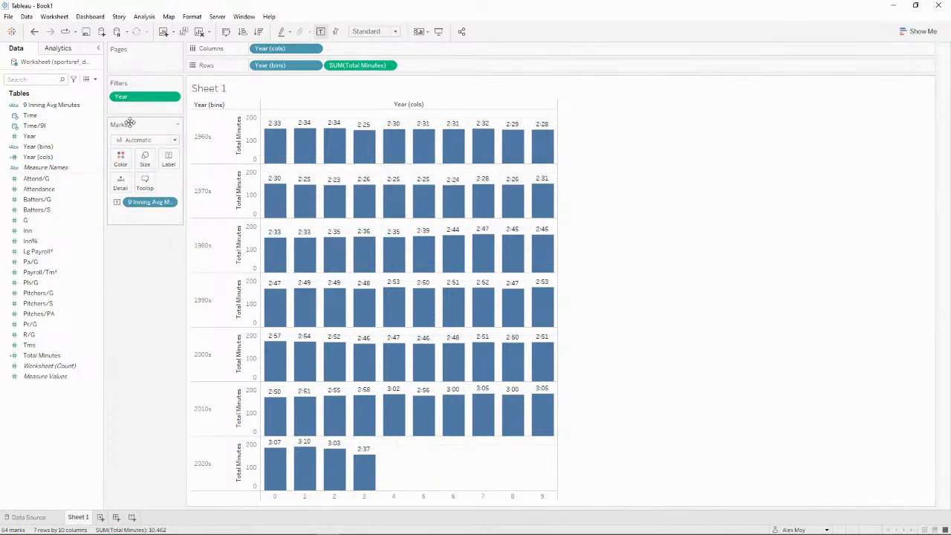
- Add Year to the bar labels above 9 Inning Avg Minutes, then check the Workout Wednesday chart
drag(44, 141, 170, 163)
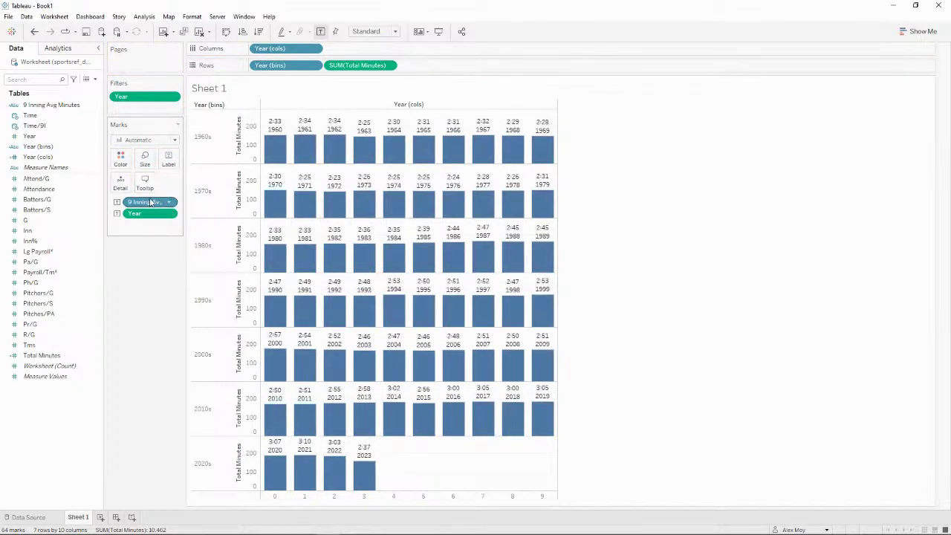
drag(151, 212, 149, 215)
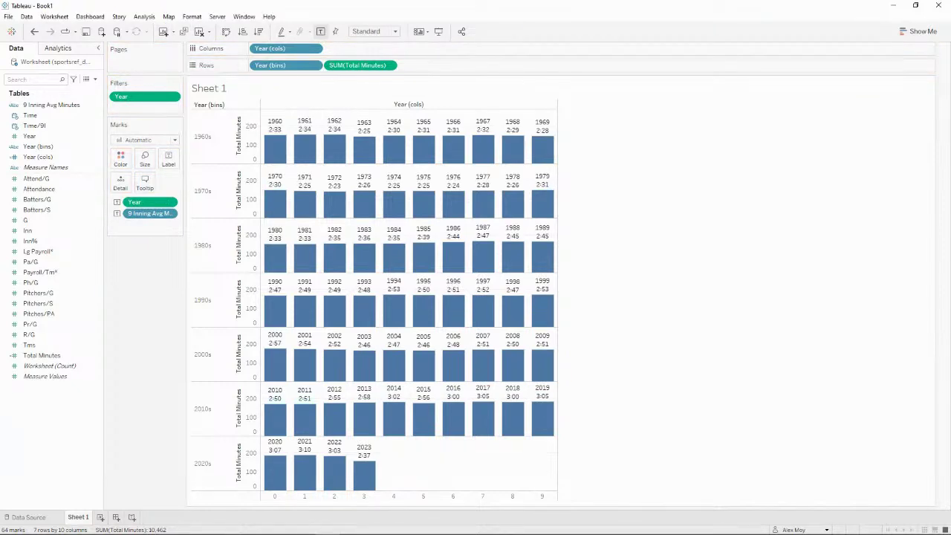
key(alt+Tab)
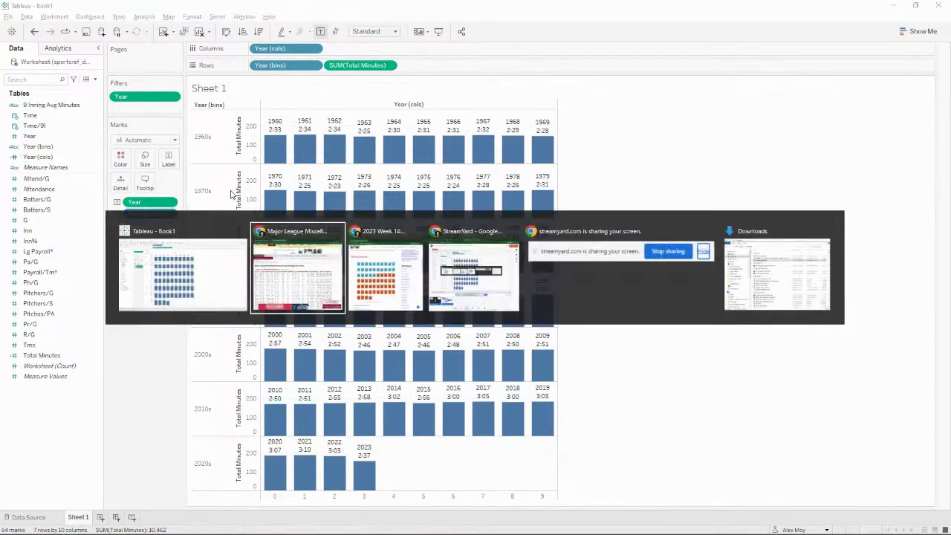
key(alt+Tab)
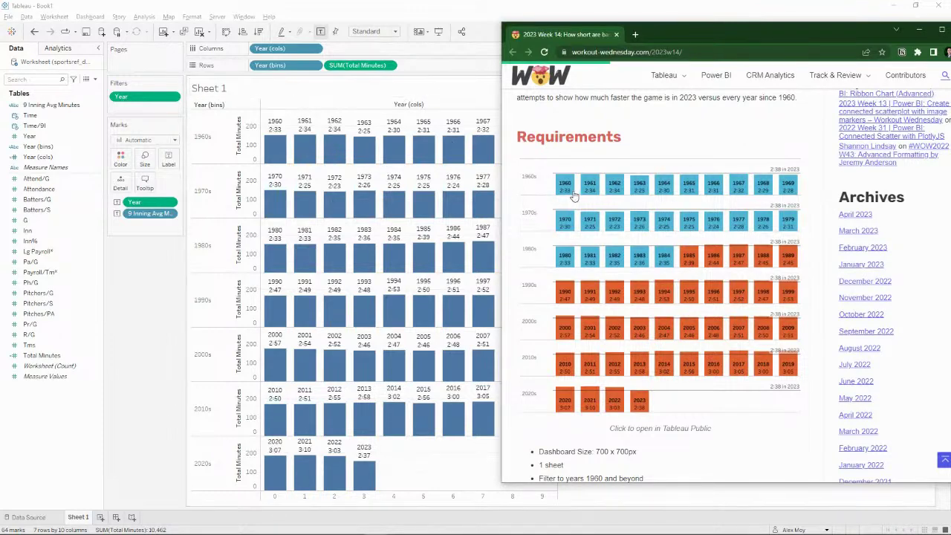
key(alt+Tab)
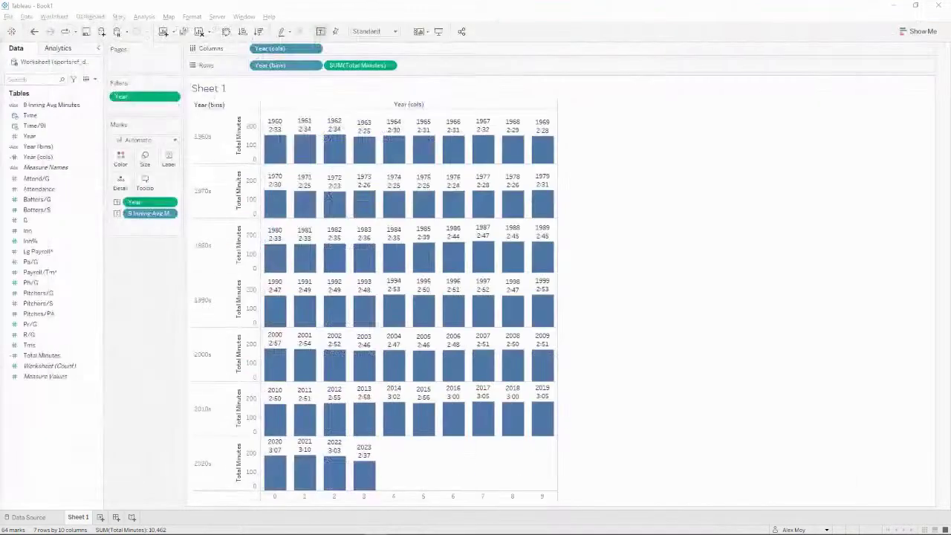
- Bottom-align the bar labels and set them to black Tableau Medium font
click(171, 165)
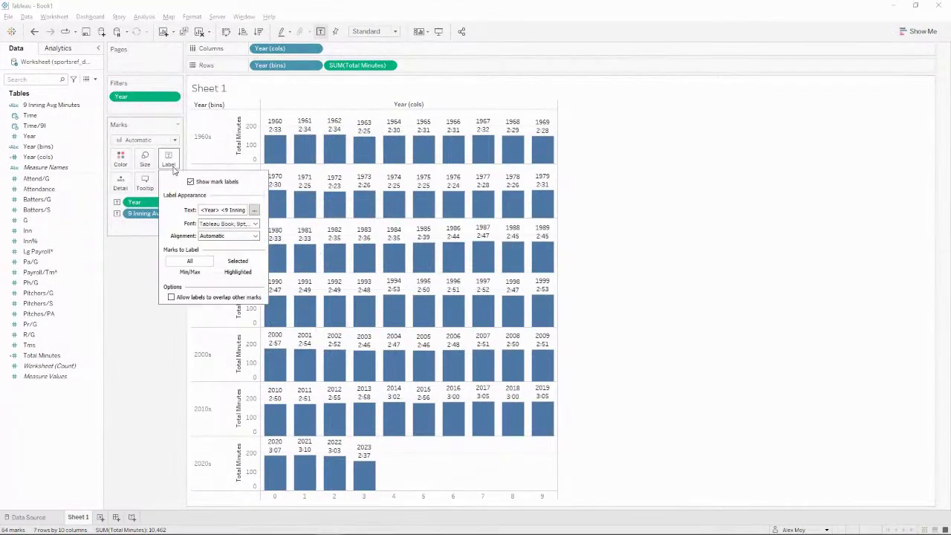
click(227, 235)
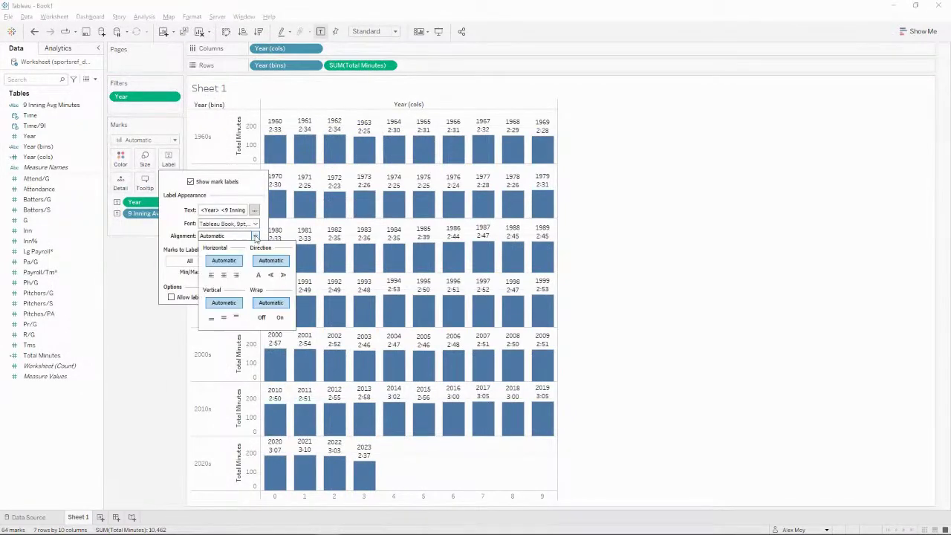
click(212, 318)
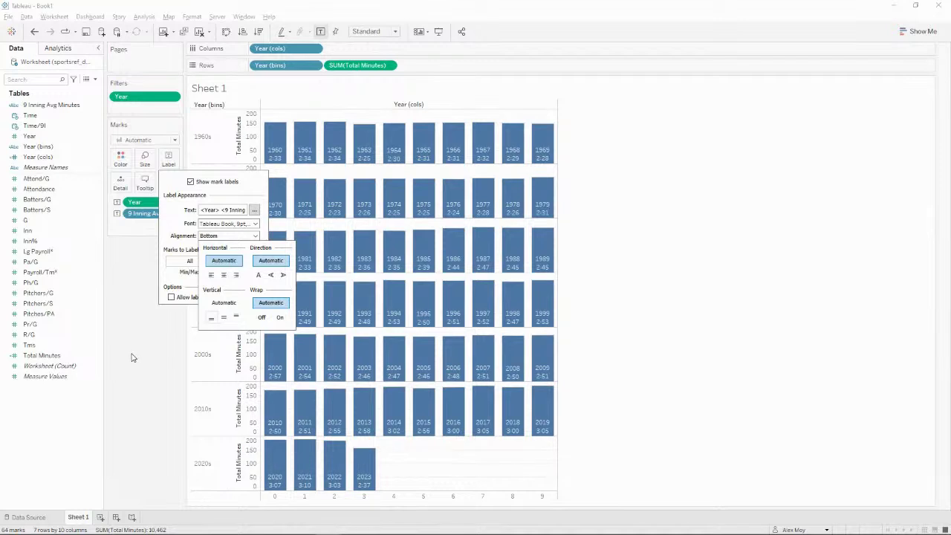
click(254, 210)
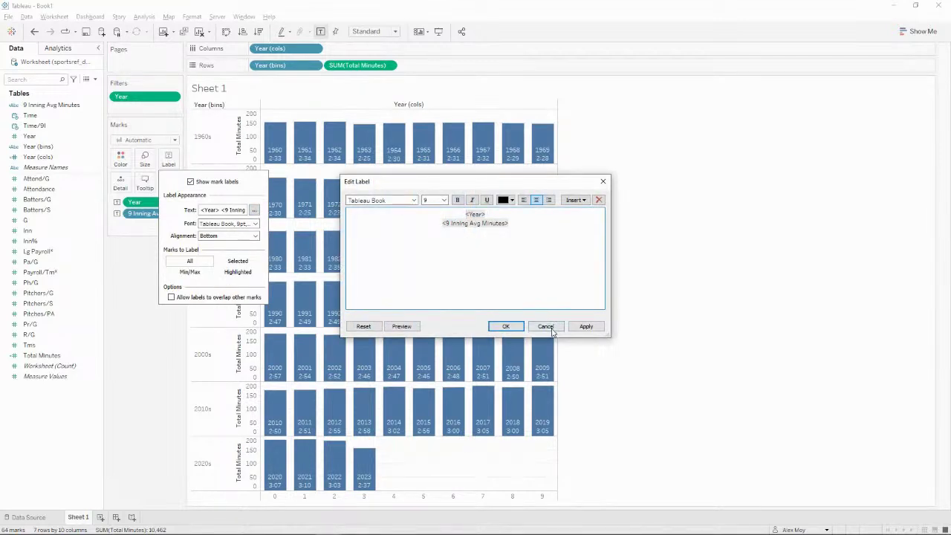
click(546, 327)
click(255, 224)
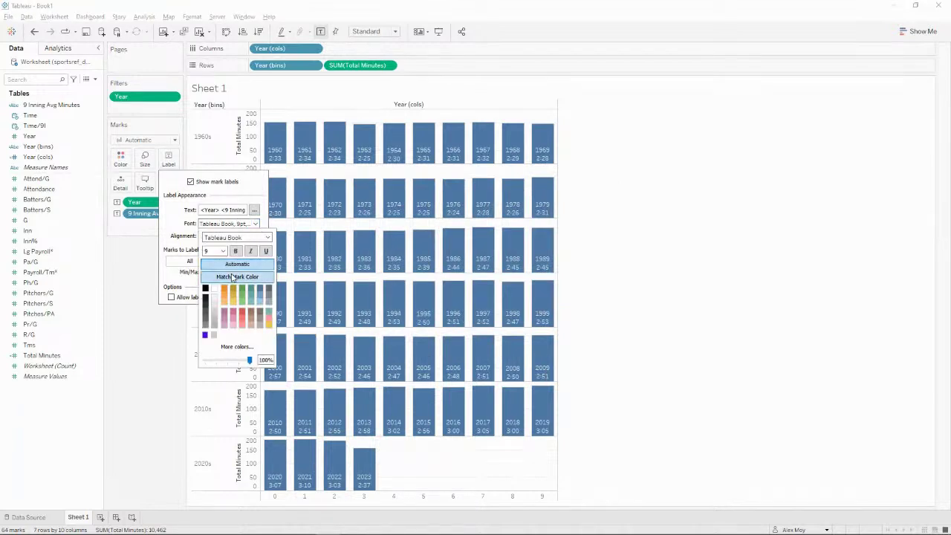
click(206, 289)
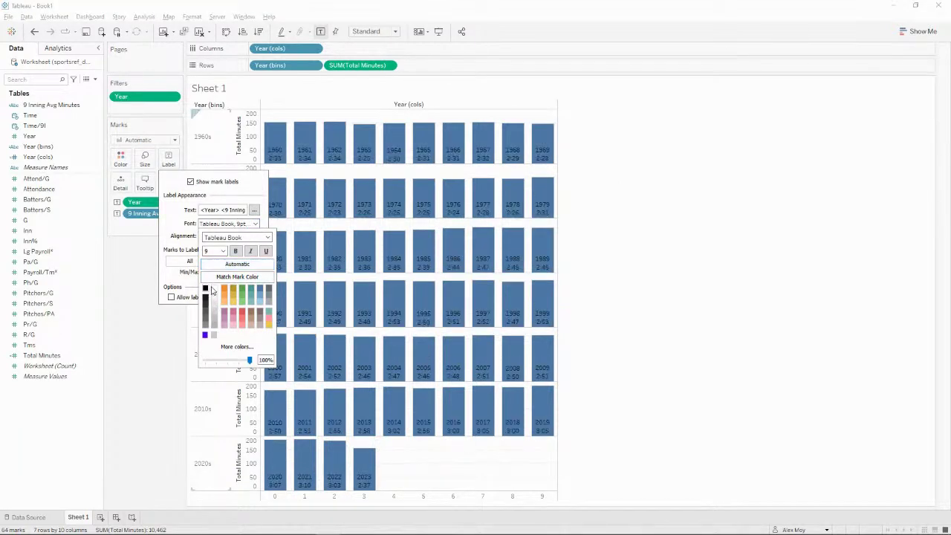
click(257, 238)
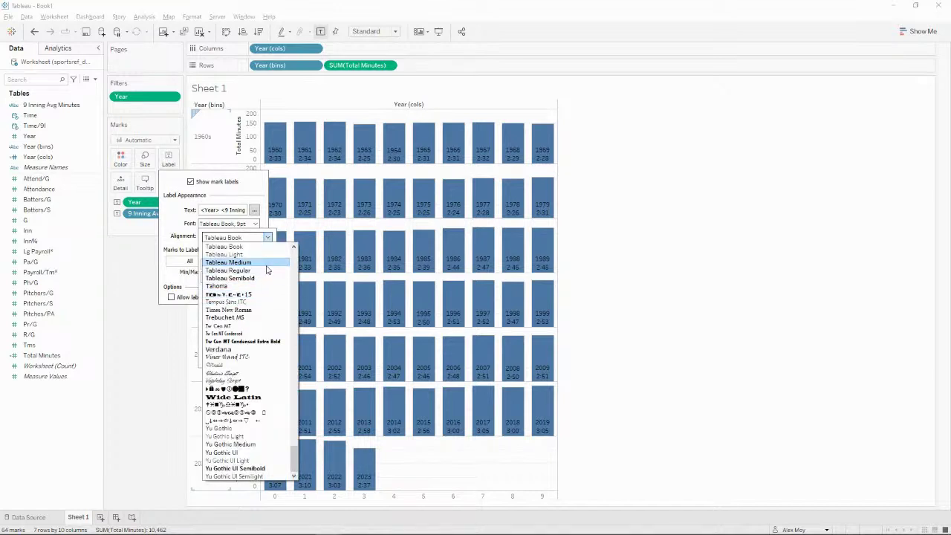
click(266, 265)
click(164, 312)
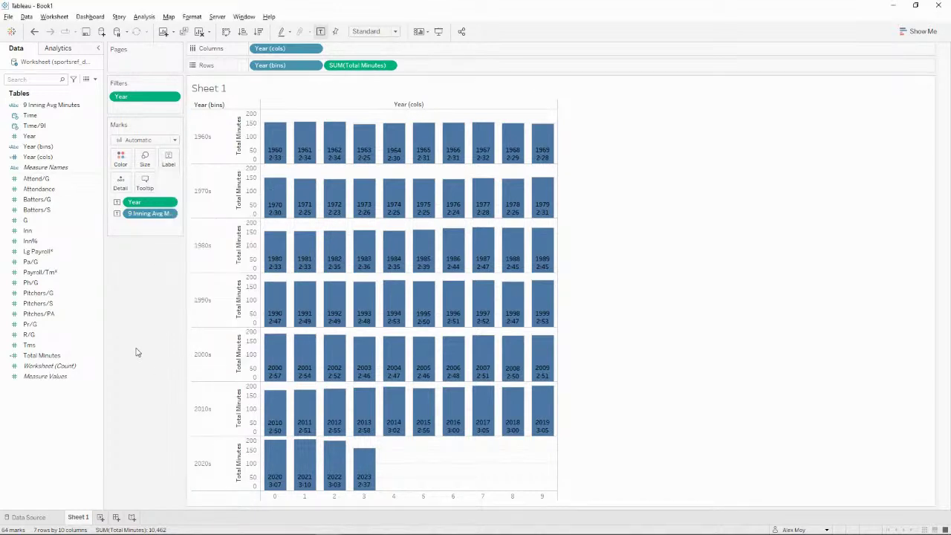
- Fit to Entire View, hide the Total Minutes headers and the Year (cols) and Year (bins) field labels
click(383, 31)
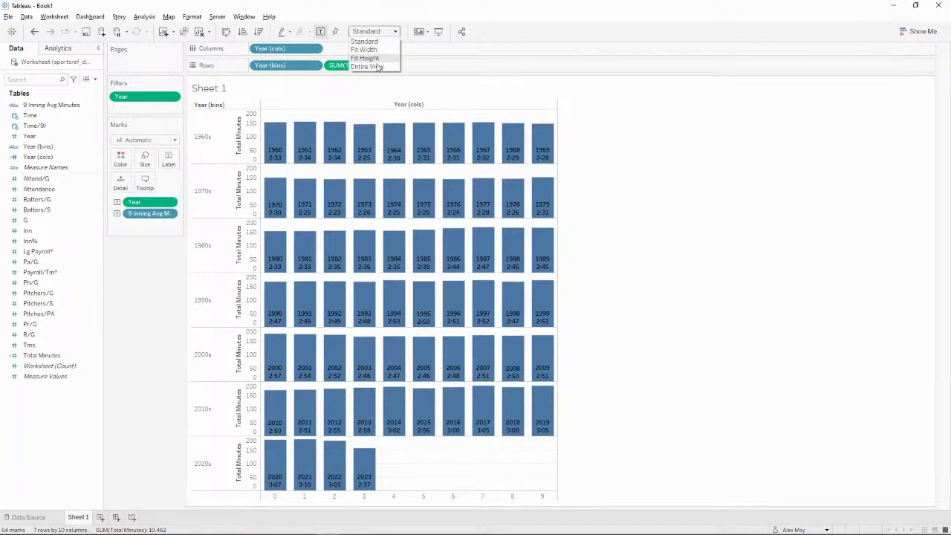
click(367, 67)
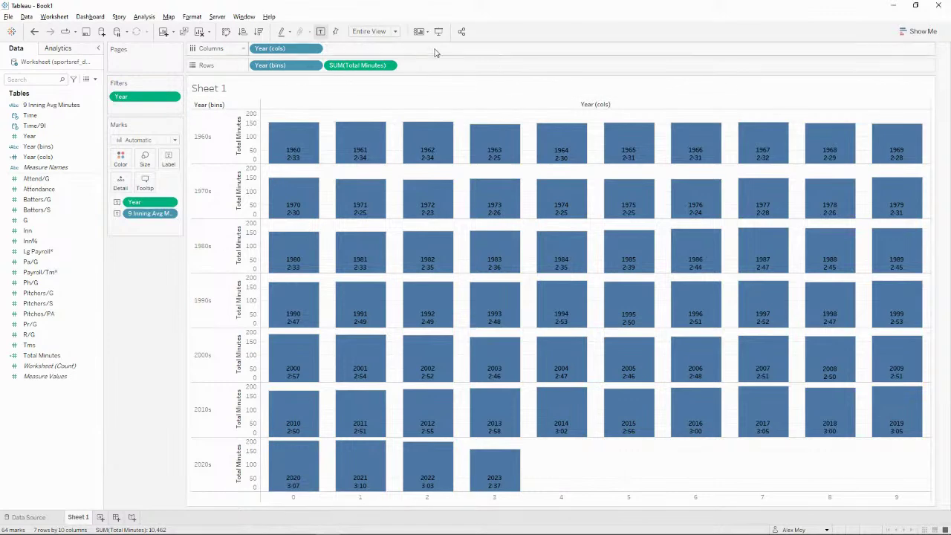
right_click(355, 69)
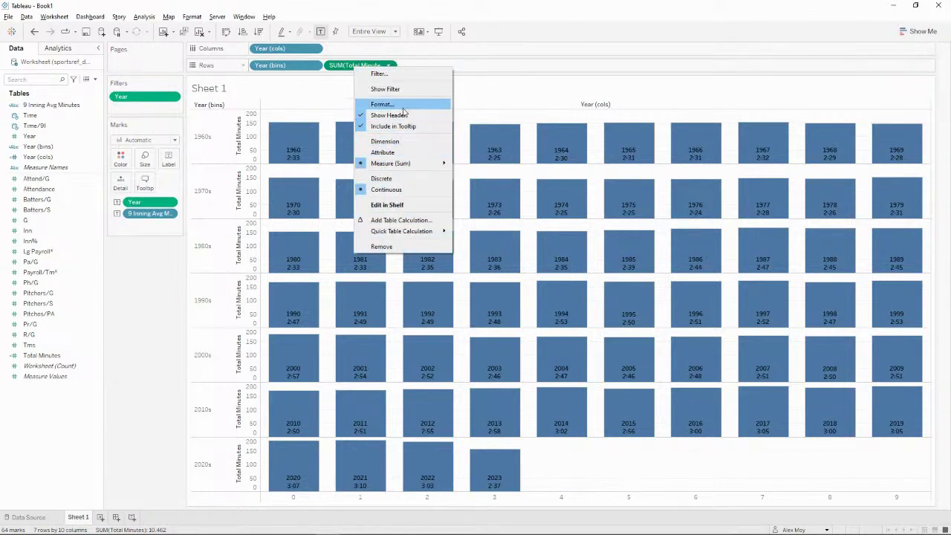
click(419, 115)
right_click(531, 105)
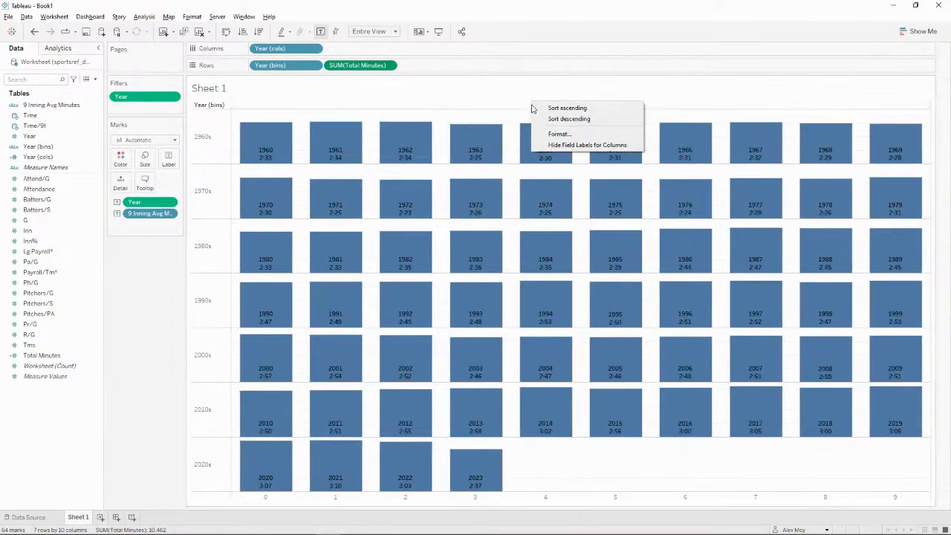
click(560, 146)
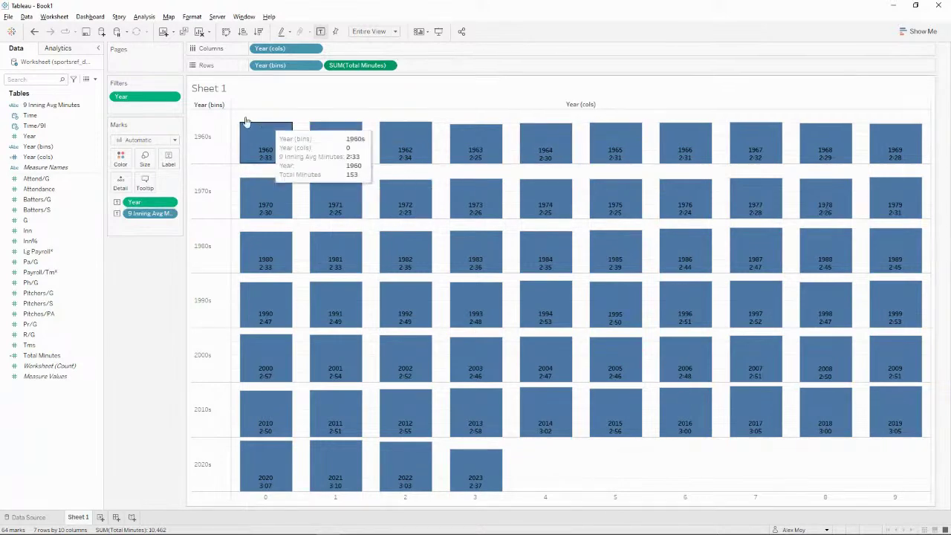
right_click(210, 107)
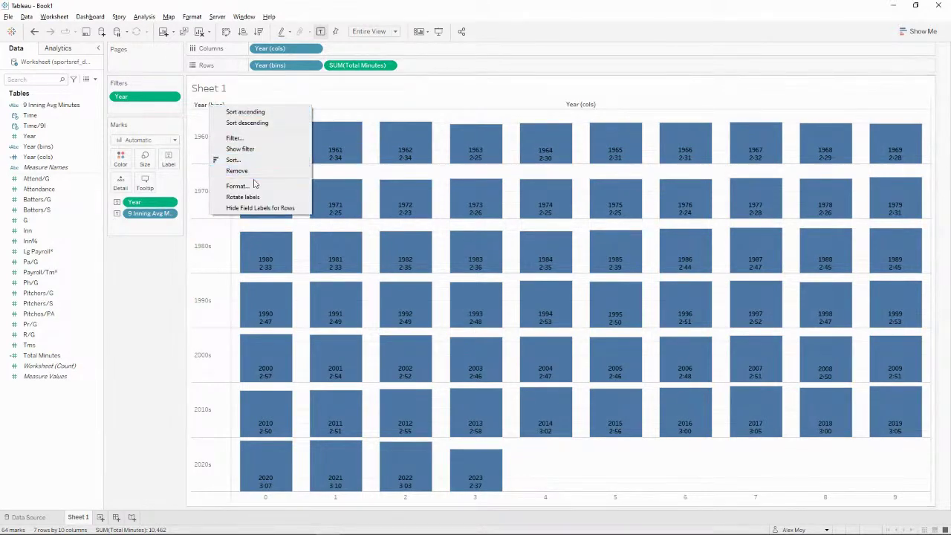
click(256, 206)
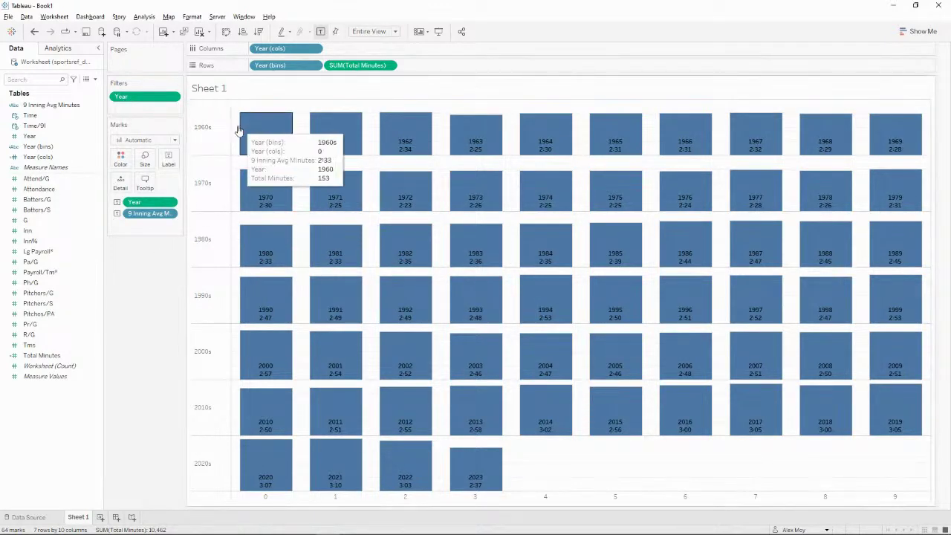
- Turn the Total Minutes axis headers back on for each decade row
right_click(369, 66)
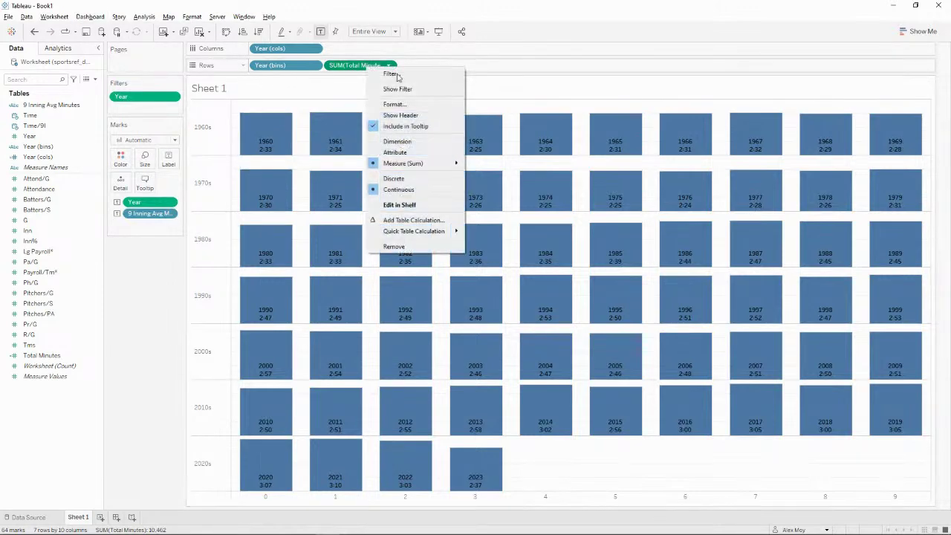
click(401, 115)
right_click(248, 128)
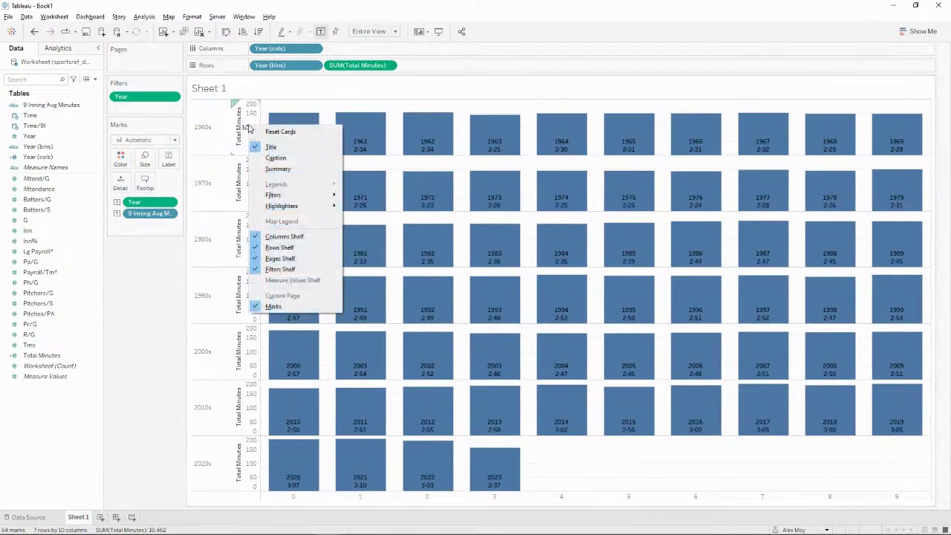
click(252, 109)
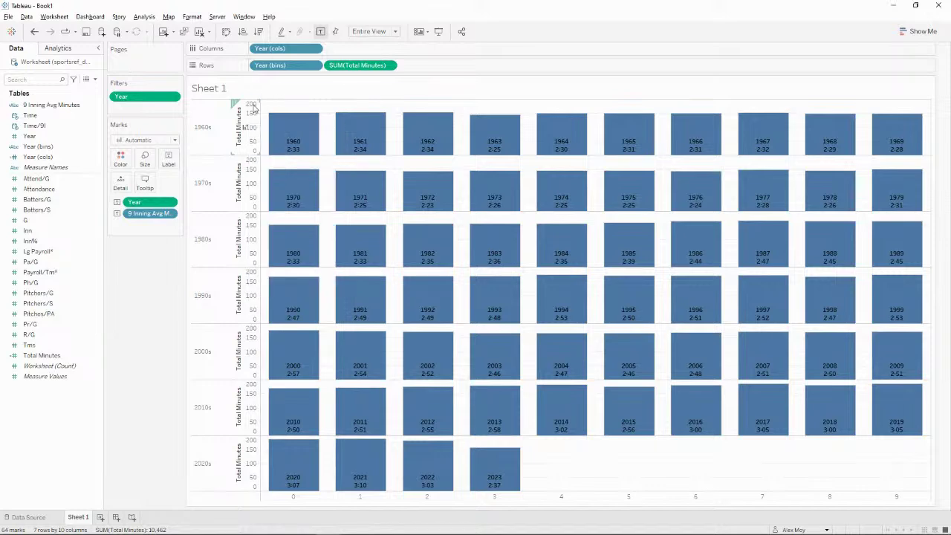
- Add an entire-table constant reference line at 157 with custom label "2:37 in 2023"
right_click(253, 109)
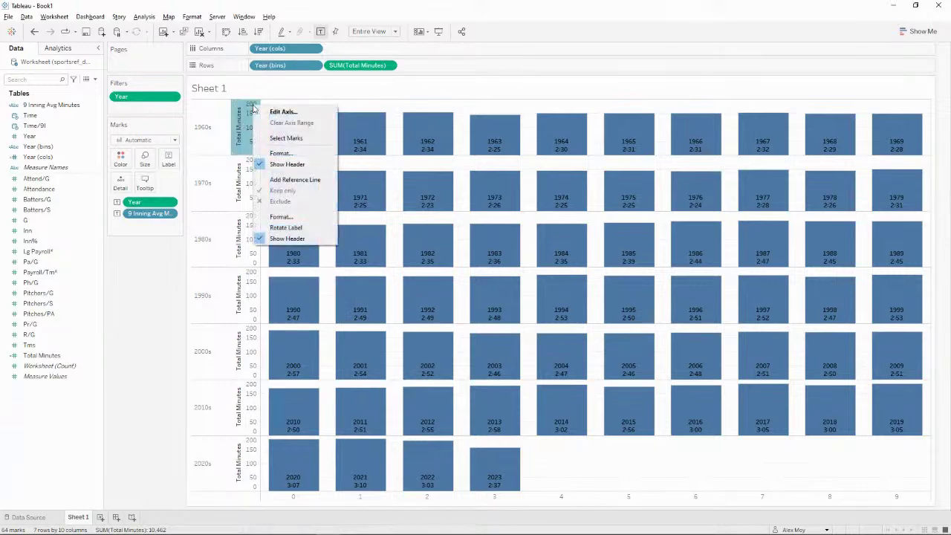
click(292, 179)
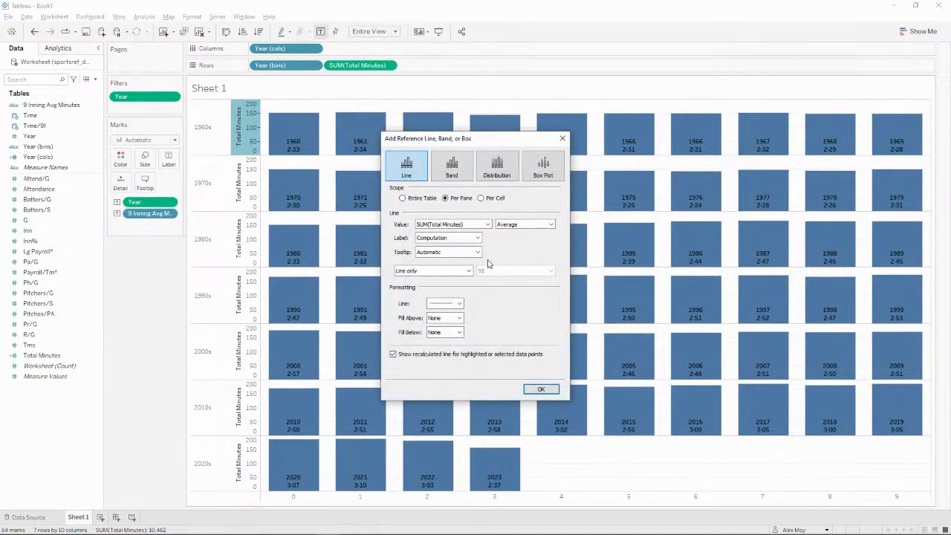
click(429, 198)
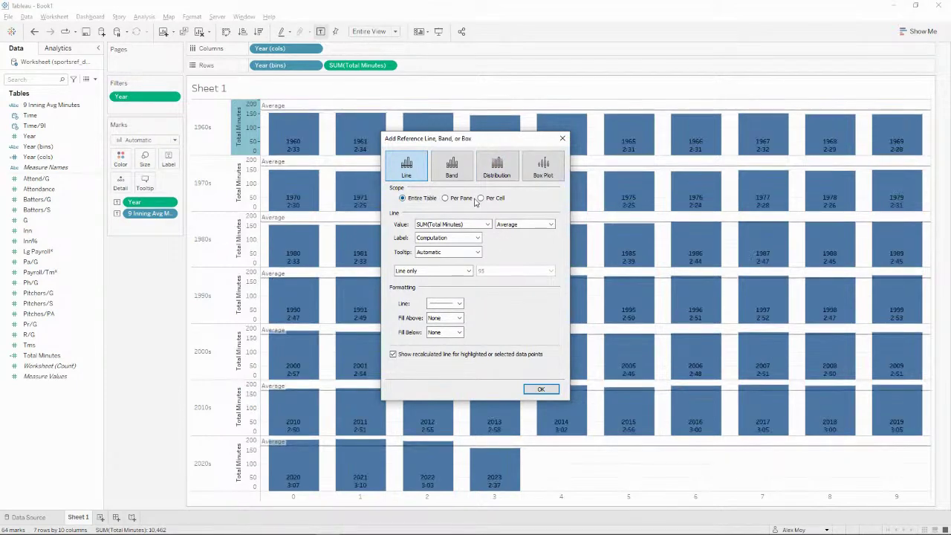
click(520, 224)
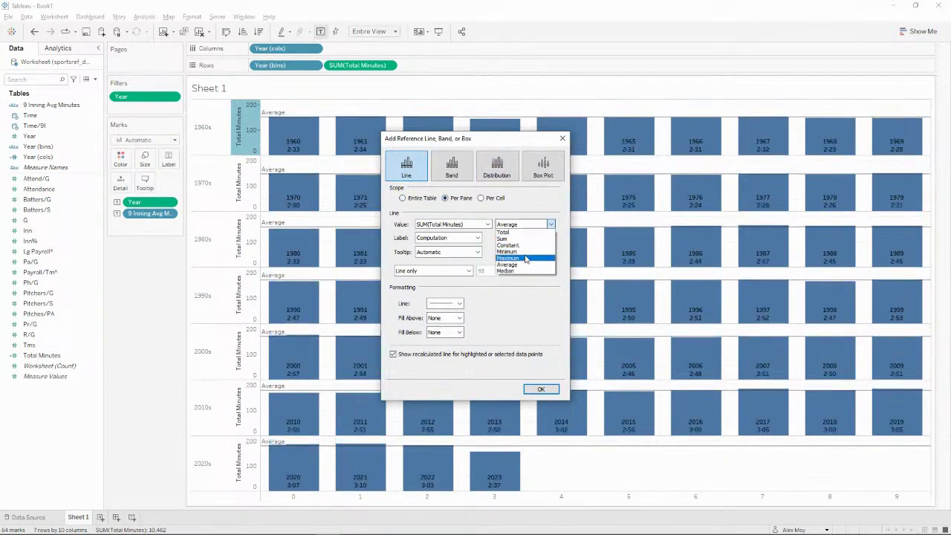
click(510, 238)
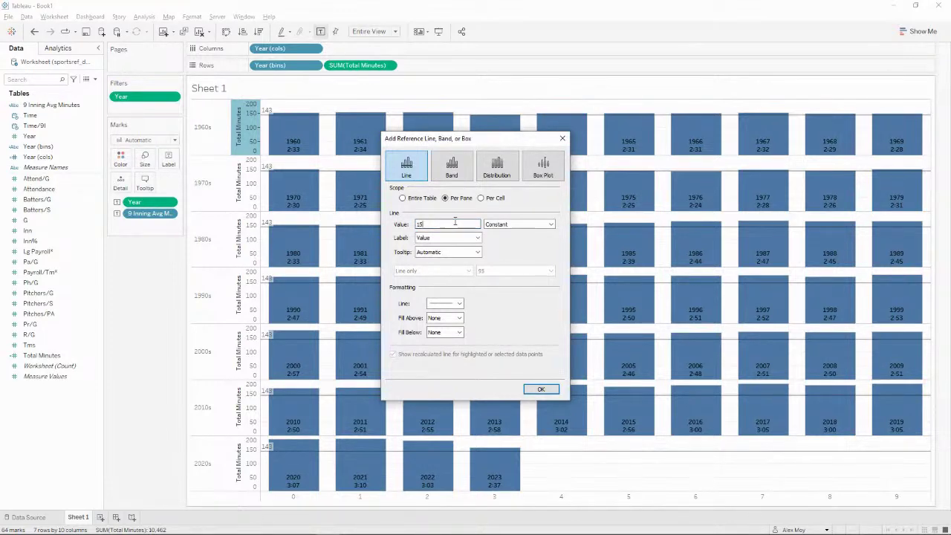
click(478, 238)
click(465, 266)
click(490, 237)
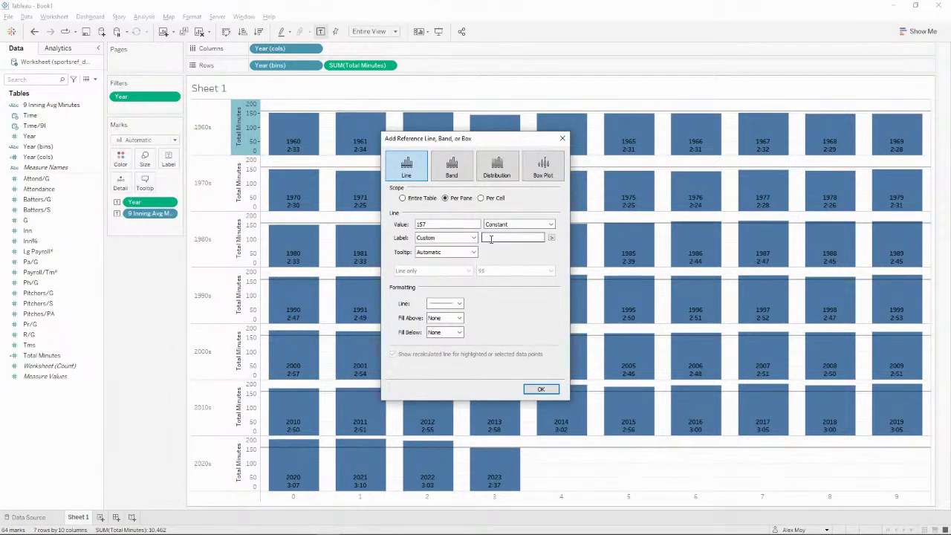
text(2:38)
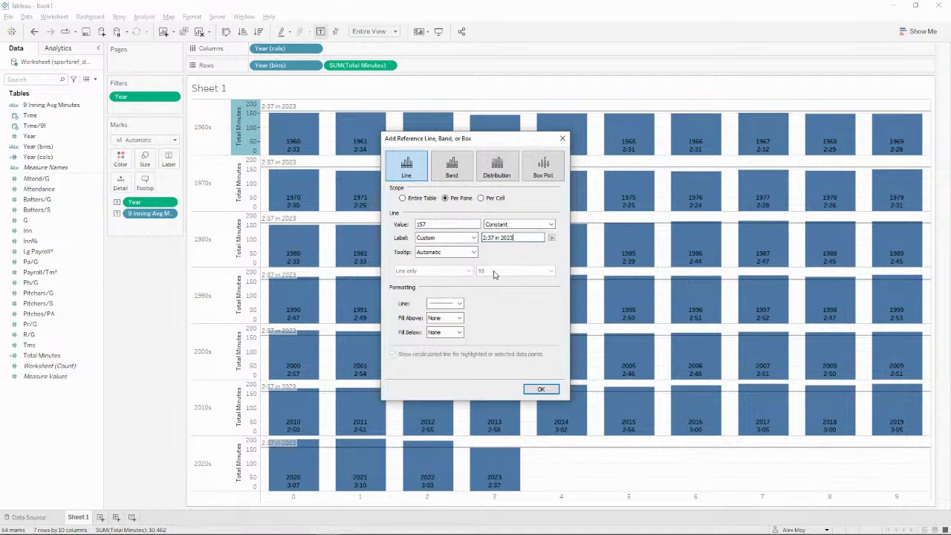
click(540, 389)
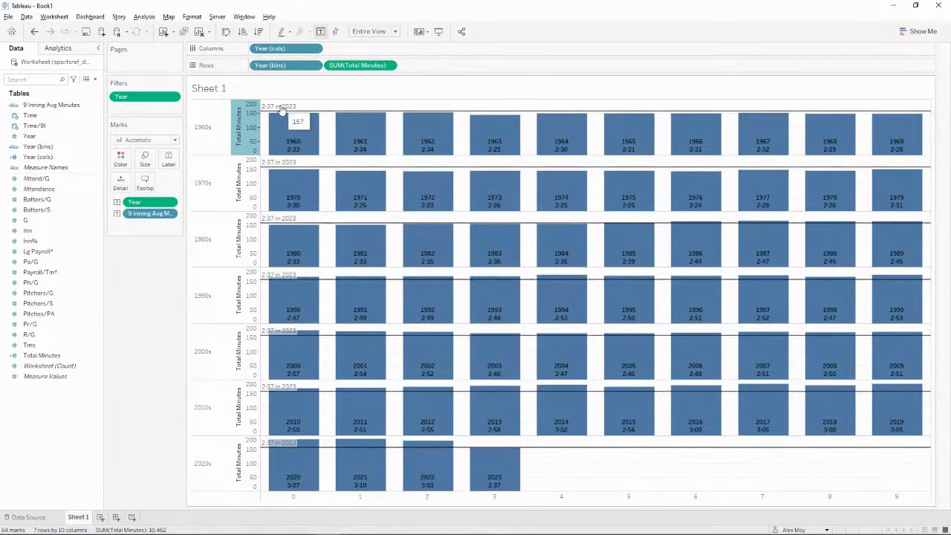
- Format the reference line so its labels are horizontally right-aligned
click(320, 112)
click(355, 105)
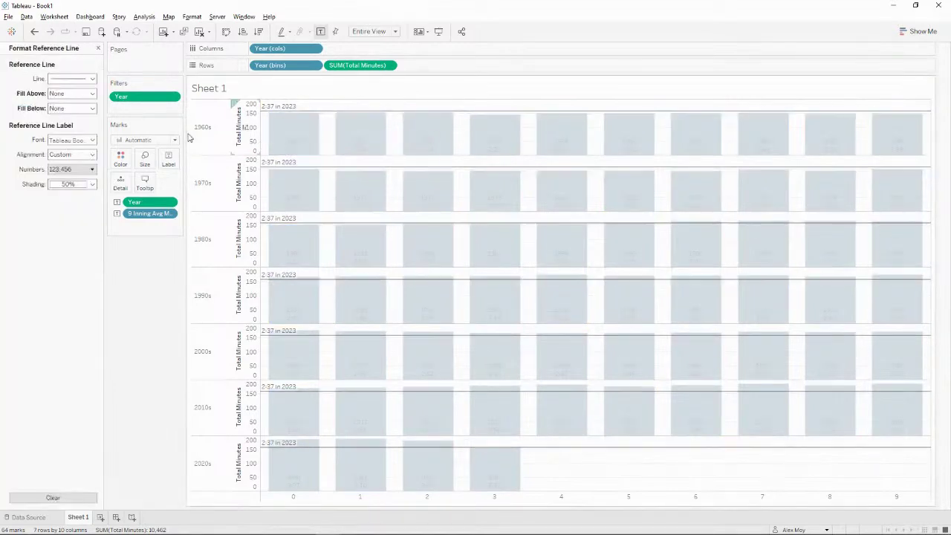
click(89, 154)
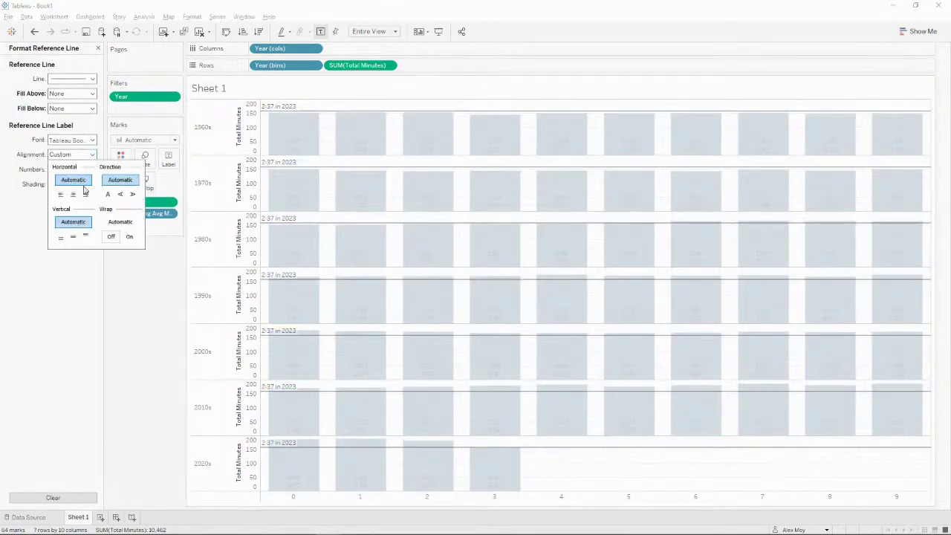
click(87, 195)
click(72, 346)
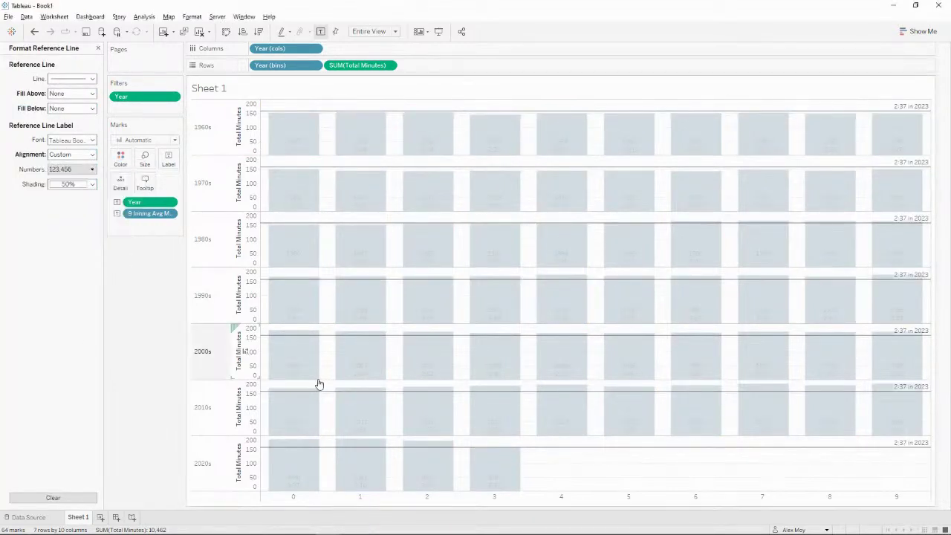
click(690, 470)
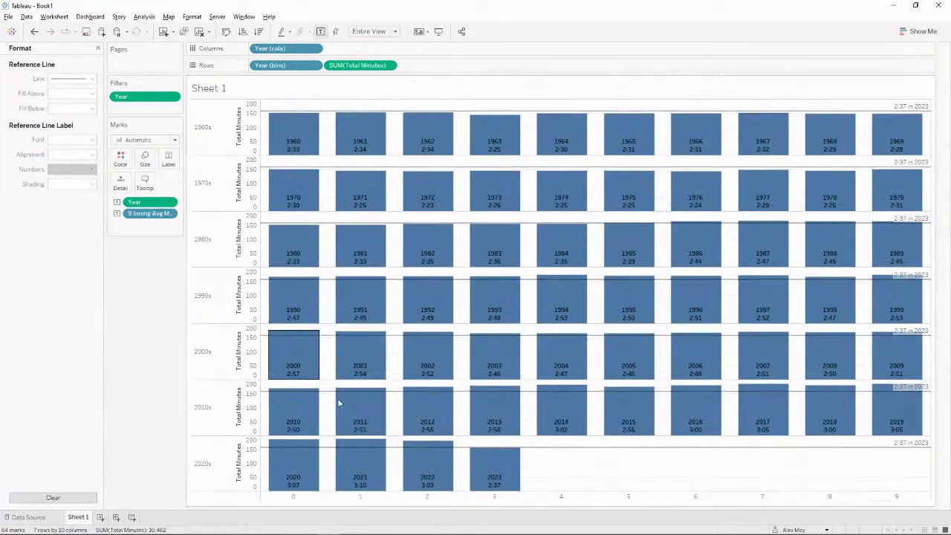
- Colour bars by an ad-hoc SUM(Total Minutes) vs 157 comparison, then reverse it to flip colours
double_click(132, 232)
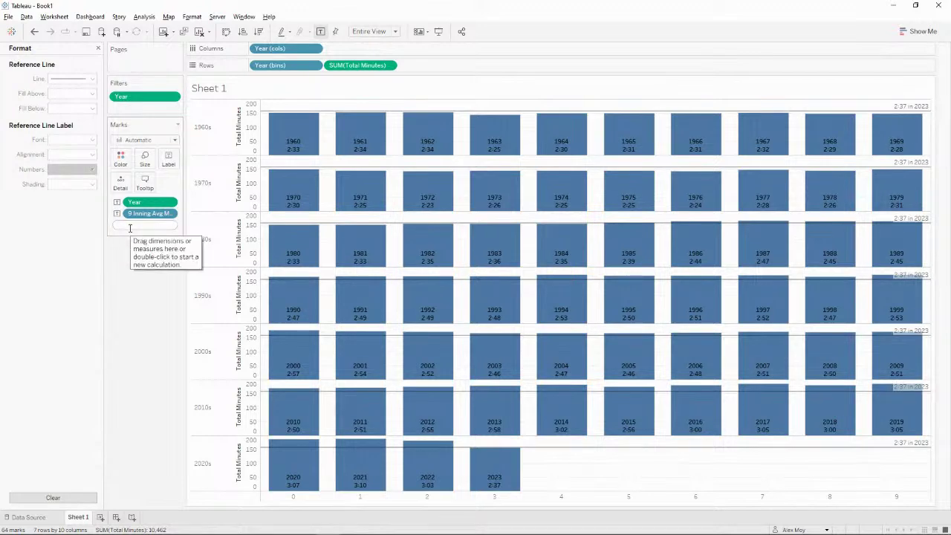
text(sum(to)
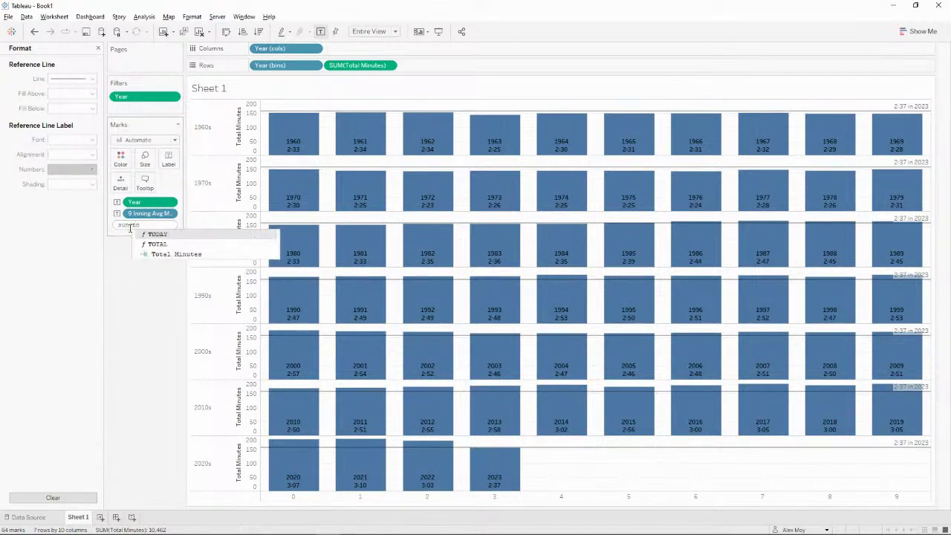
text(ta)
key(Return)
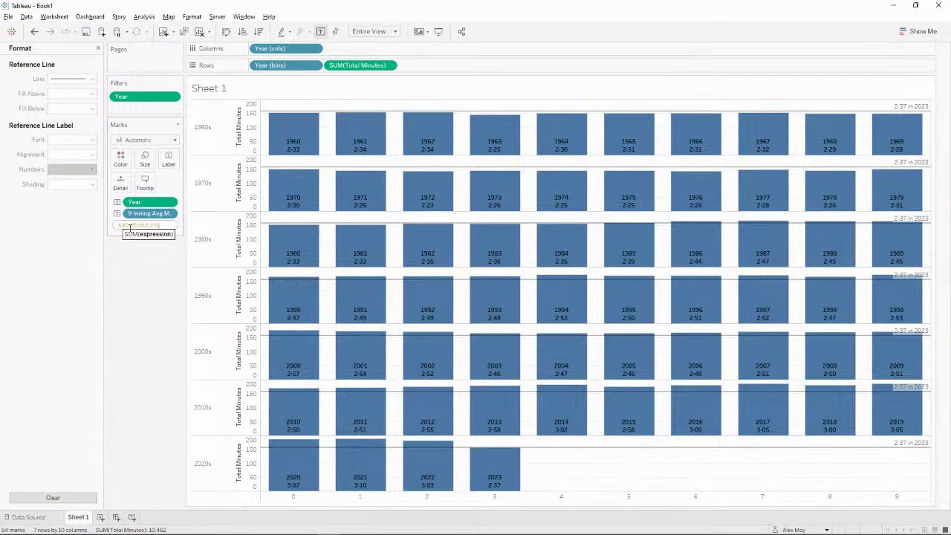
text())
text(<=157)
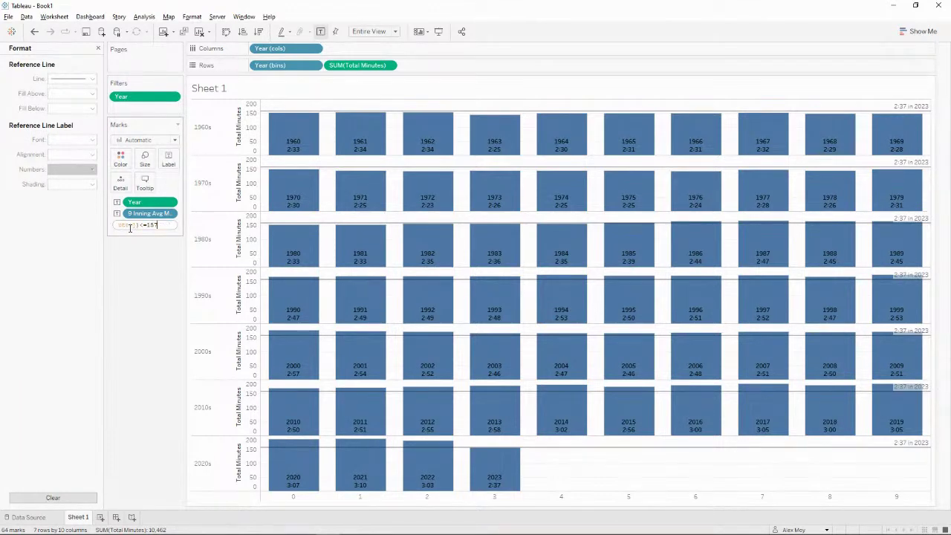
key(Return)
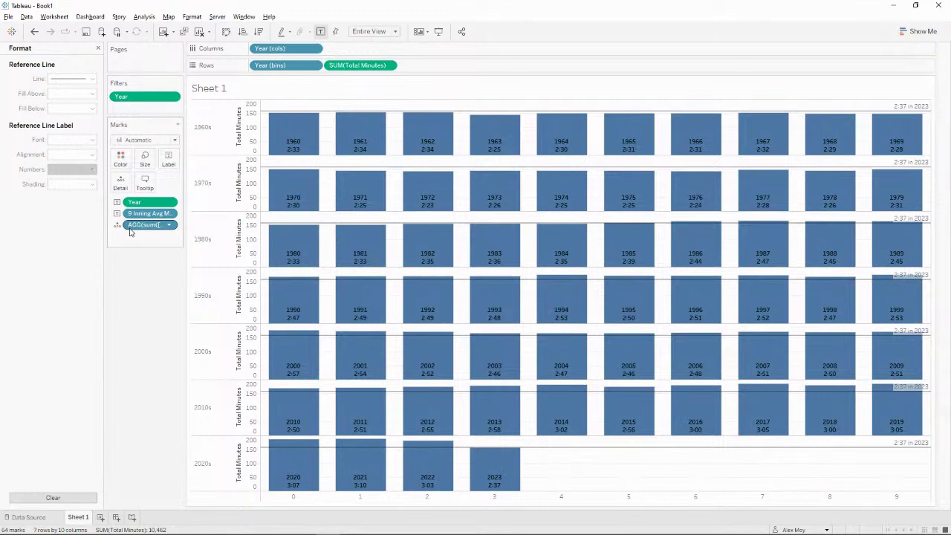
drag(131, 226, 121, 158)
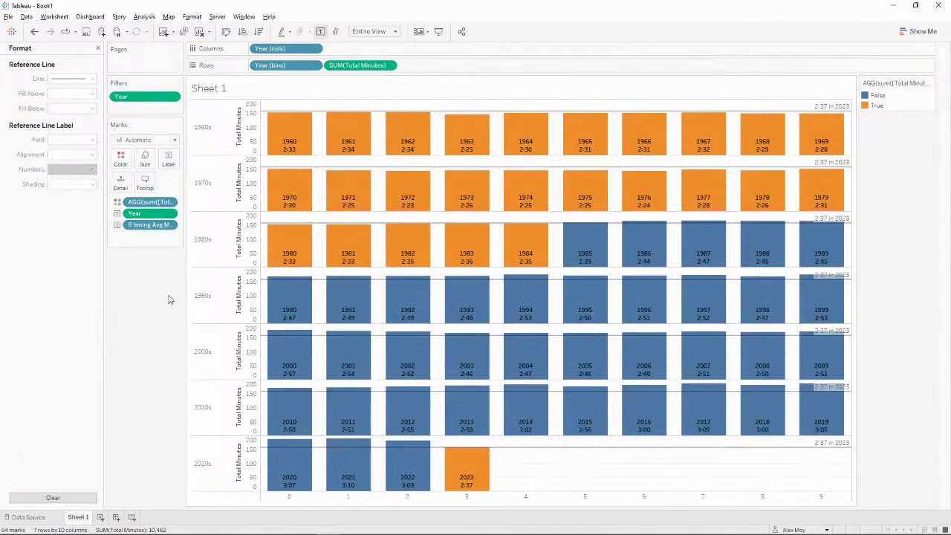
double_click(156, 202)
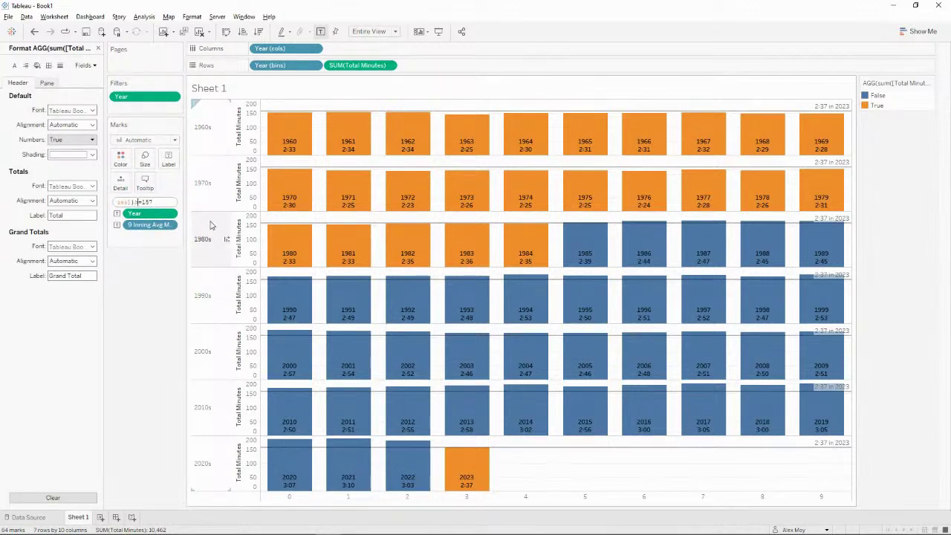
key(Return)
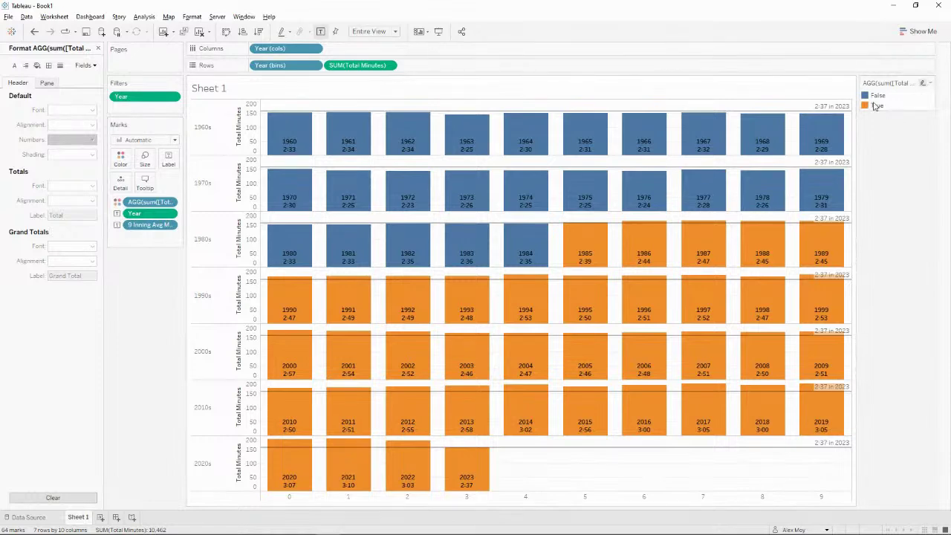
- Recolour the bars with the Lightning Default palette: True red-orange, False light blue
click(120, 158)
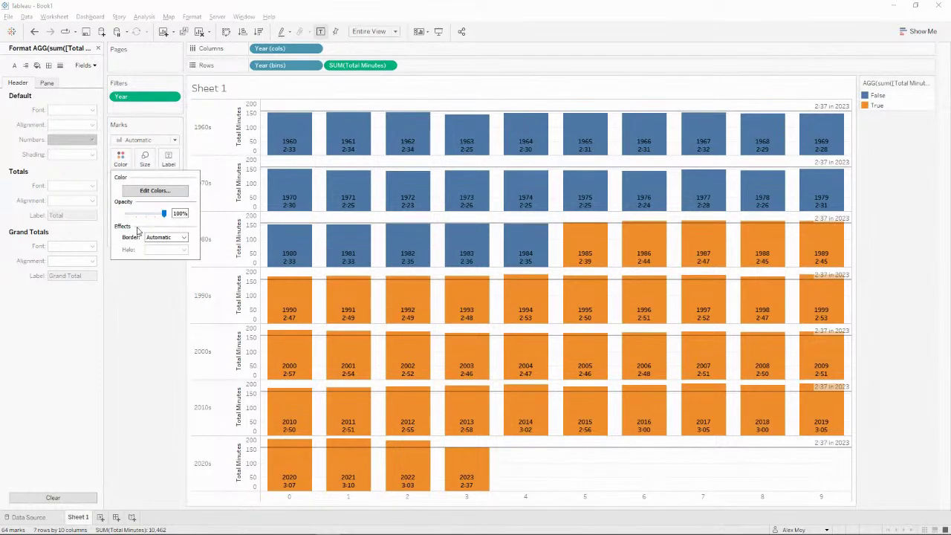
click(159, 194)
click(543, 187)
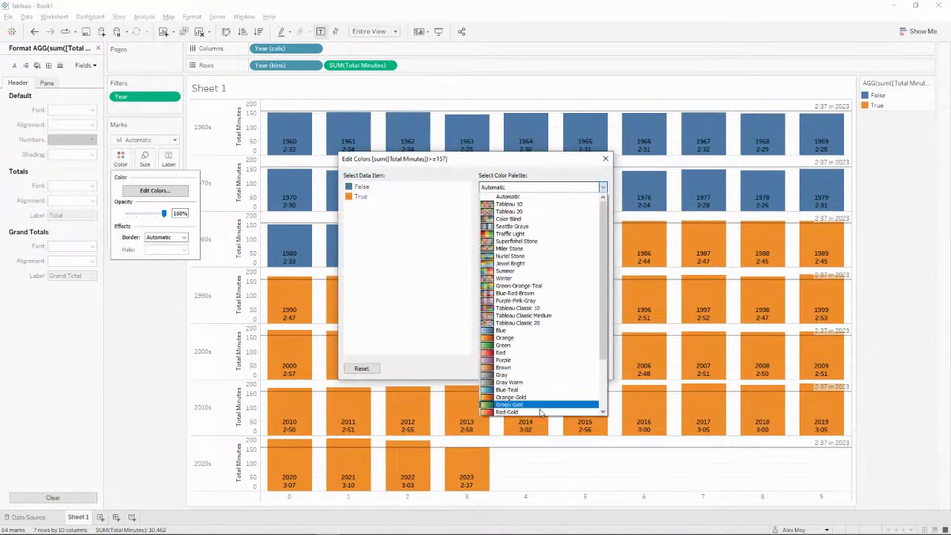
scroll(551, 373, down, 5)
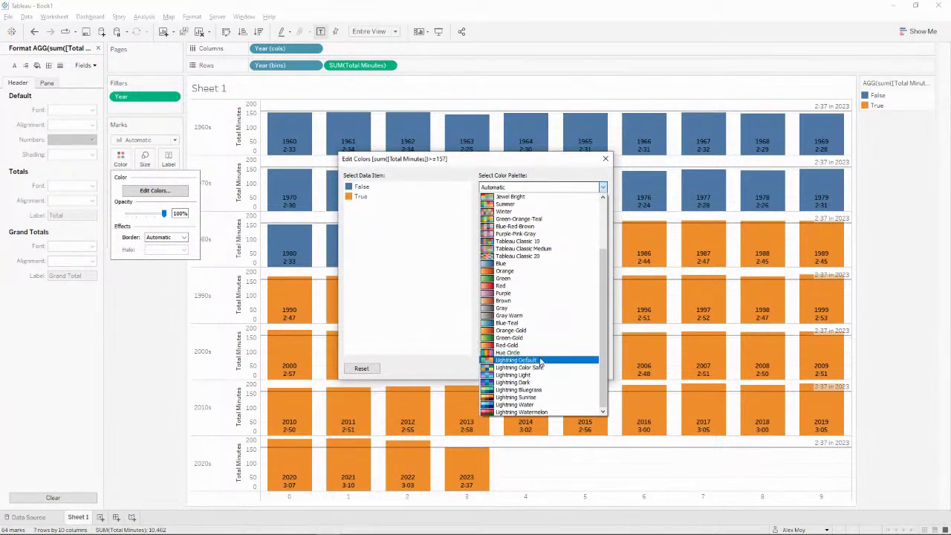
click(541, 360)
click(350, 198)
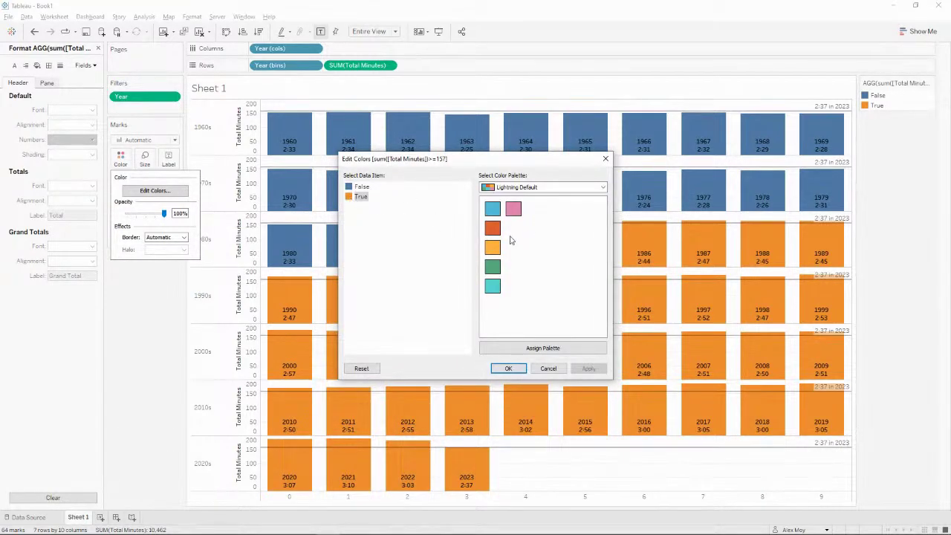
click(493, 228)
click(361, 187)
click(493, 209)
click(589, 369)
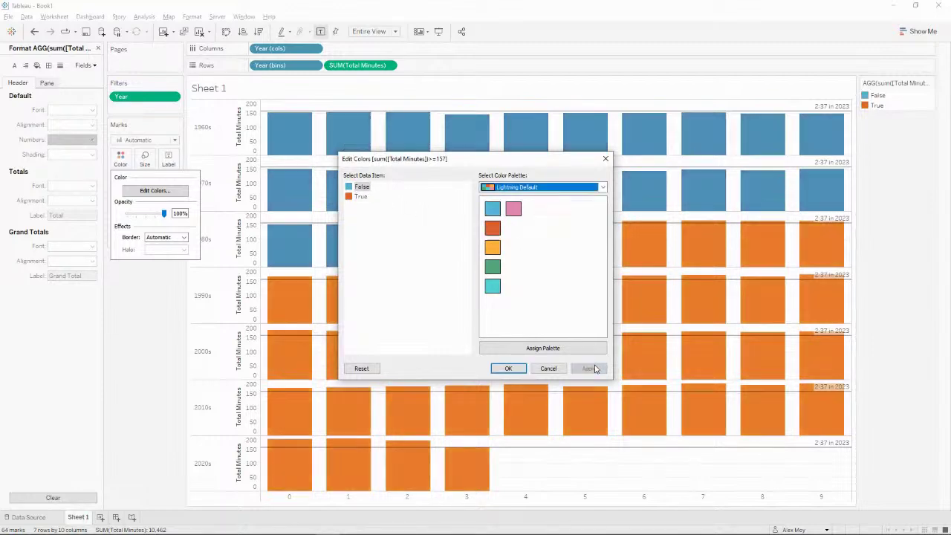
click(508, 369)
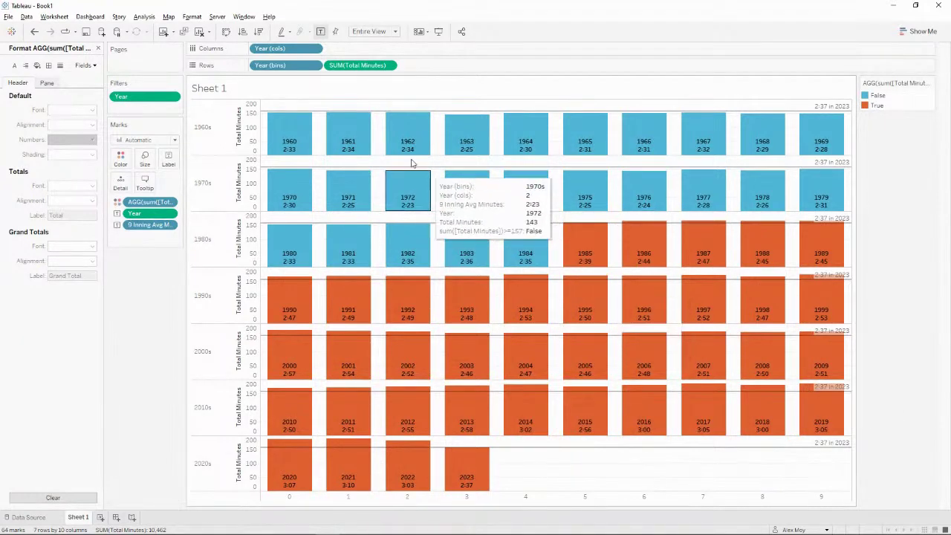
- Hide the Total Minutes axis headers and the 0–9 year-digit column headers
right_click(364, 66)
click(398, 114)
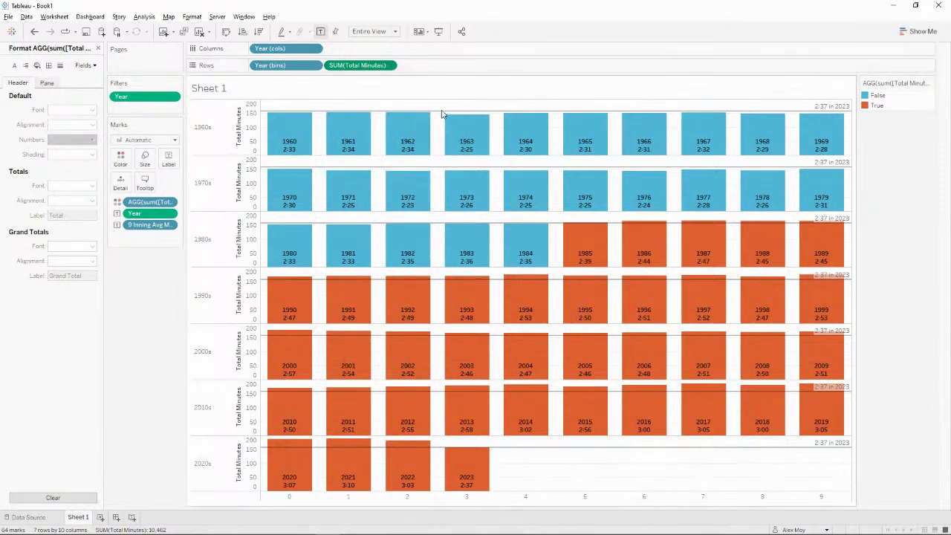
right_click(483, 496)
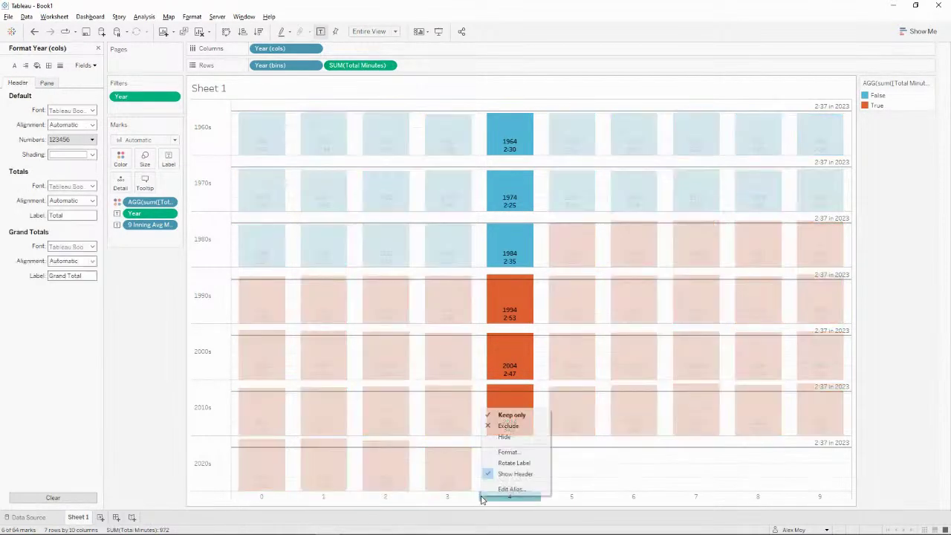
click(520, 474)
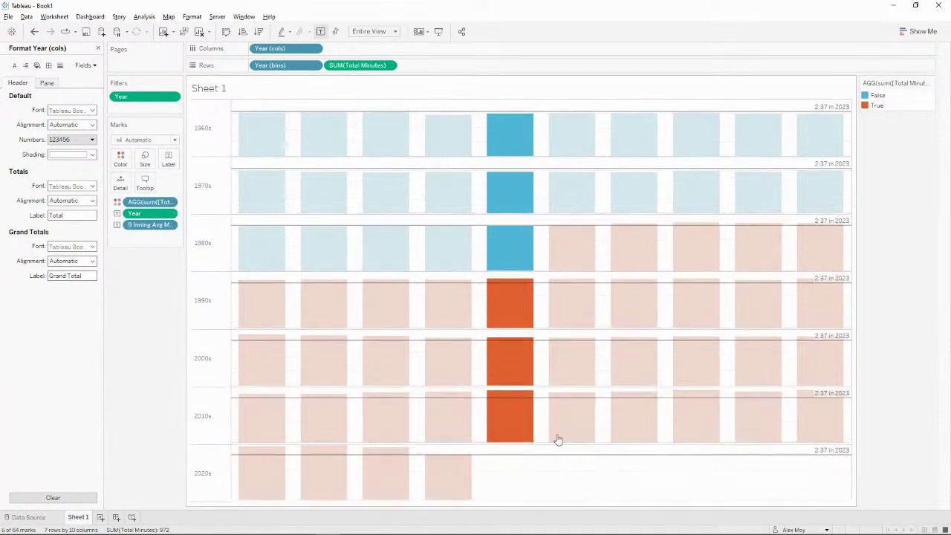
click(653, 494)
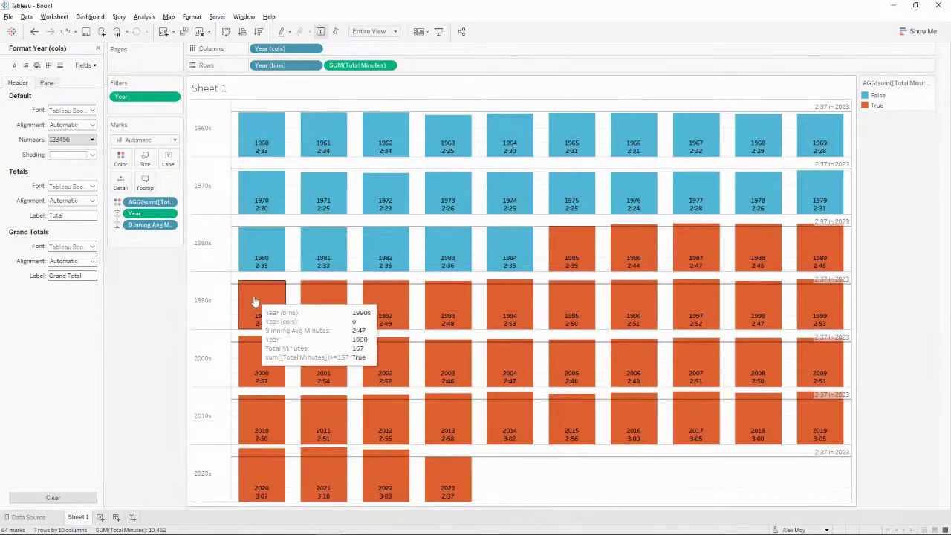
right_click(548, 466)
- In the sheet's Format pane, set row grid lines to None
click(587, 403)
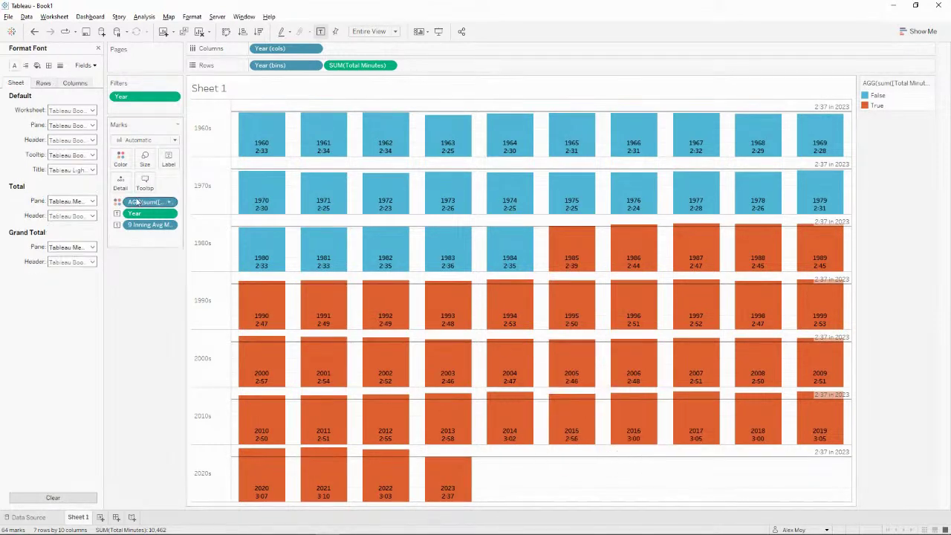
click(49, 65)
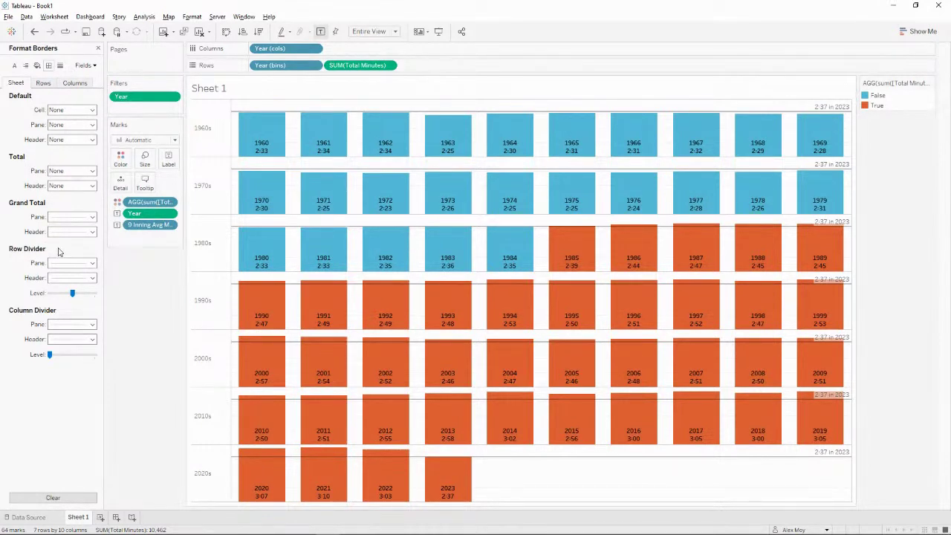
click(60, 66)
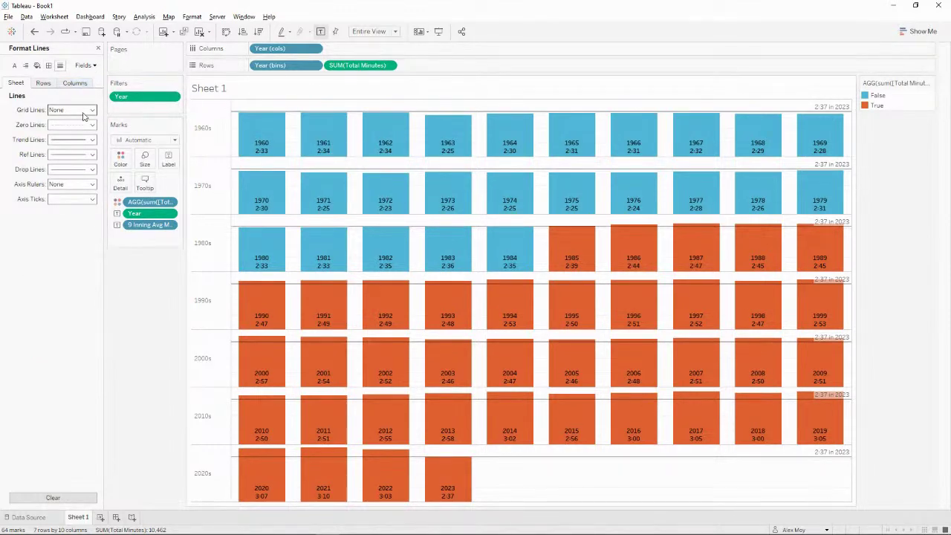
click(43, 82)
click(78, 110)
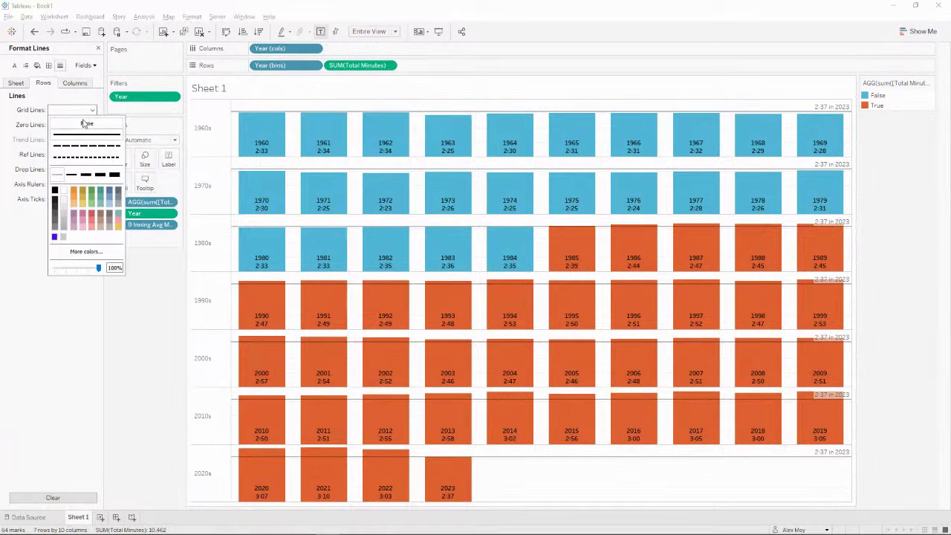
click(41, 321)
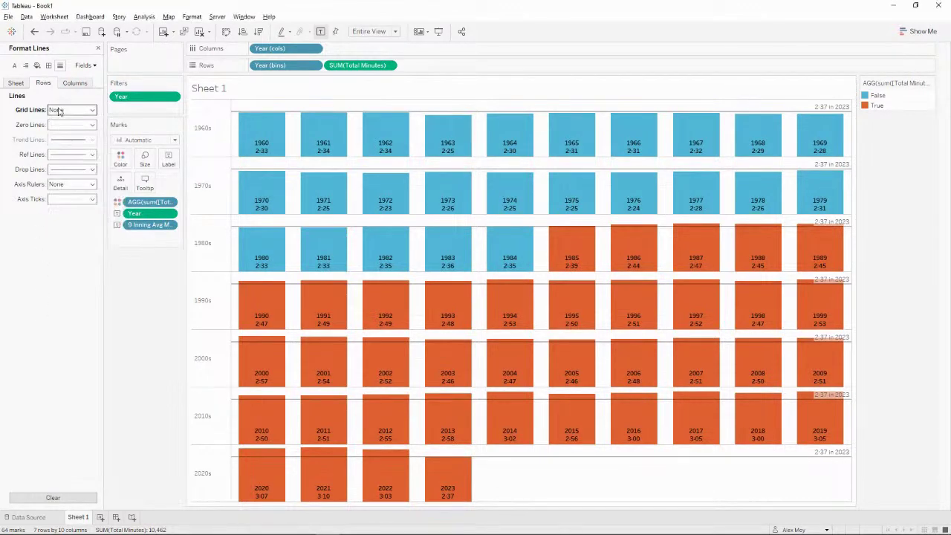
- Set the Column Divider for the pane to None under Borders > Columns
click(48, 65)
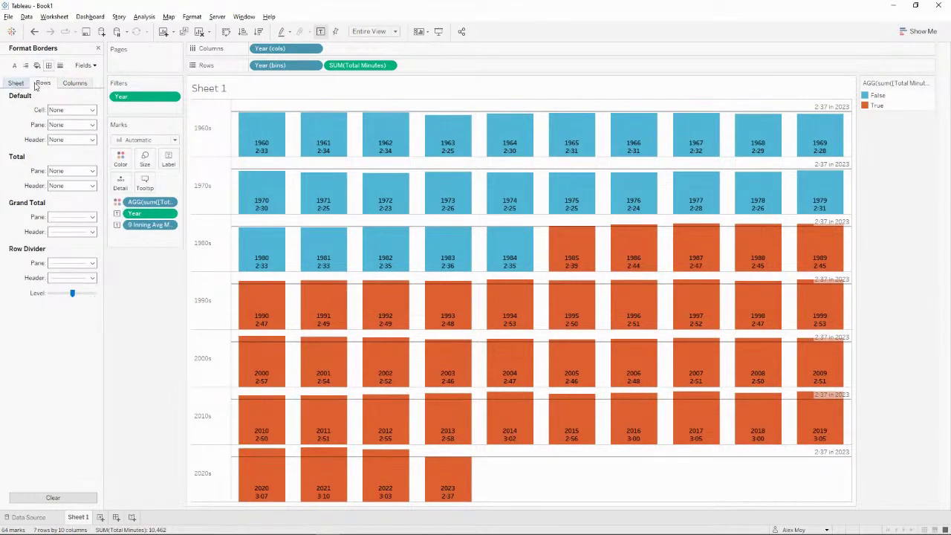
click(80, 84)
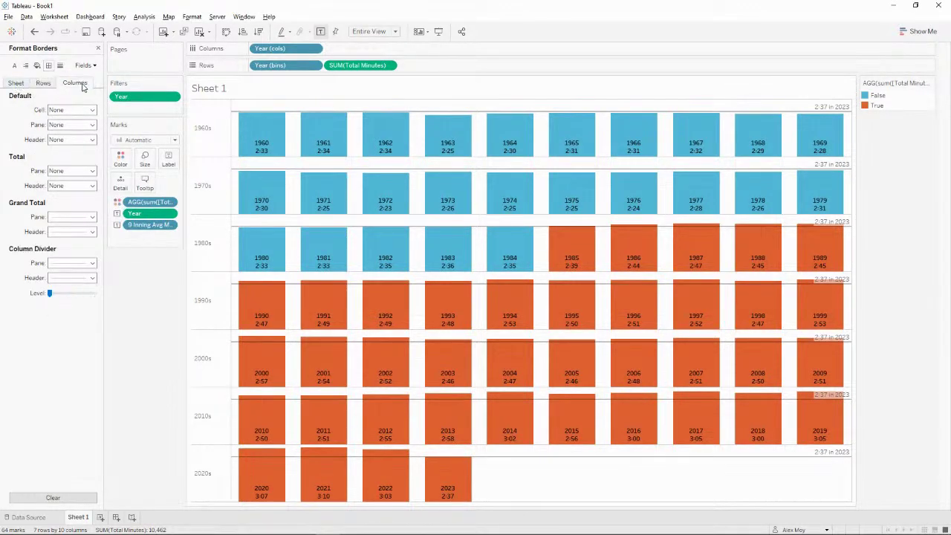
click(75, 263)
click(75, 277)
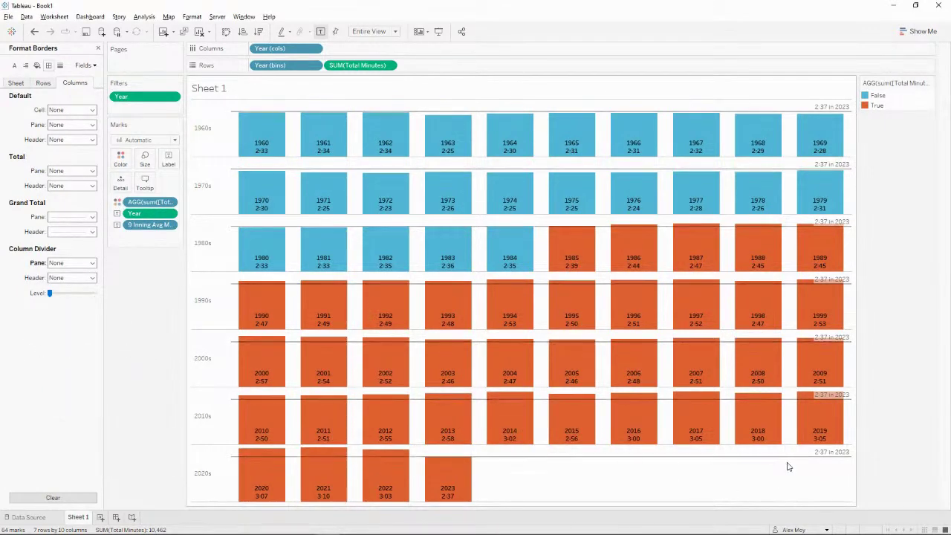
- Change the sheet fit from Entire View to Standard
mouse_move(371, 289)
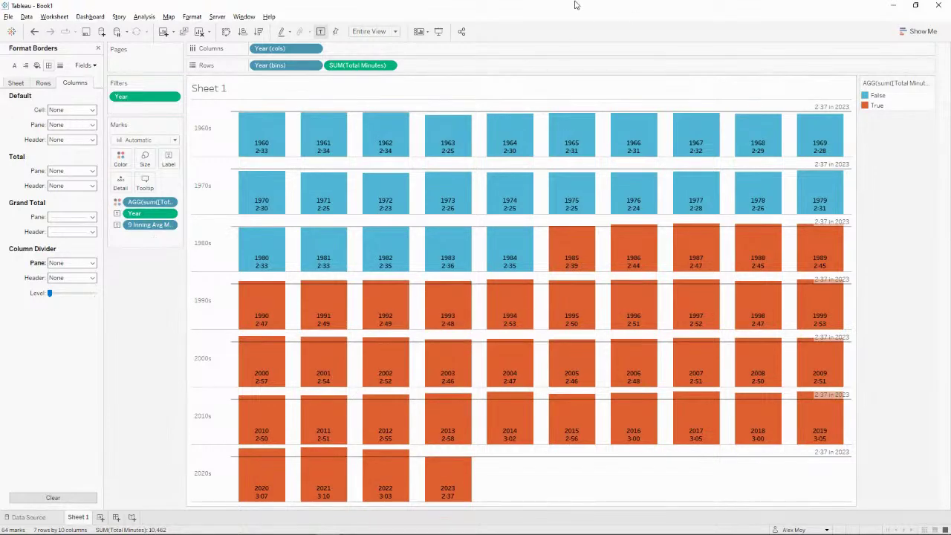
click(379, 31)
click(380, 41)
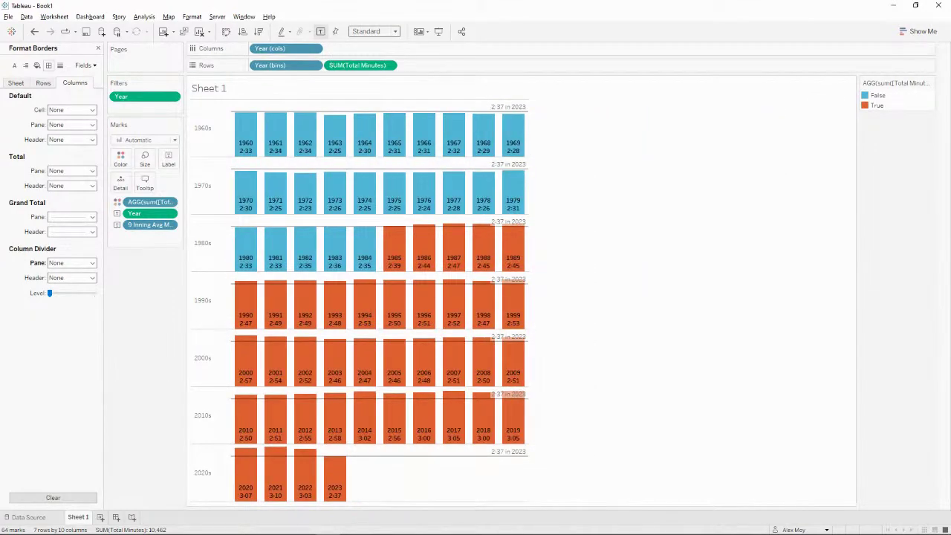
- Place the Chrome challenge page on the right half and scroll to its requirements
key(alt+Tab)
drag(395, 107, 726, 39)
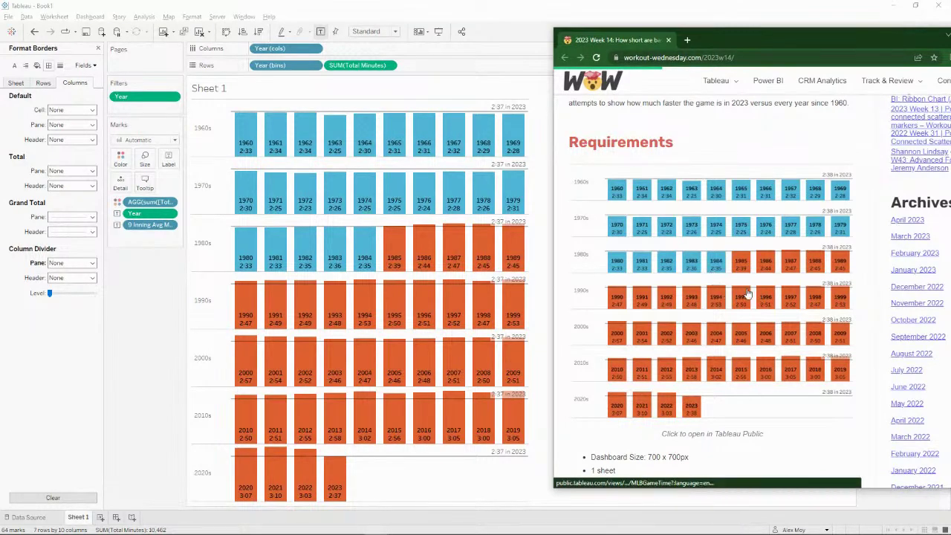
scroll(751, 312, down, 3)
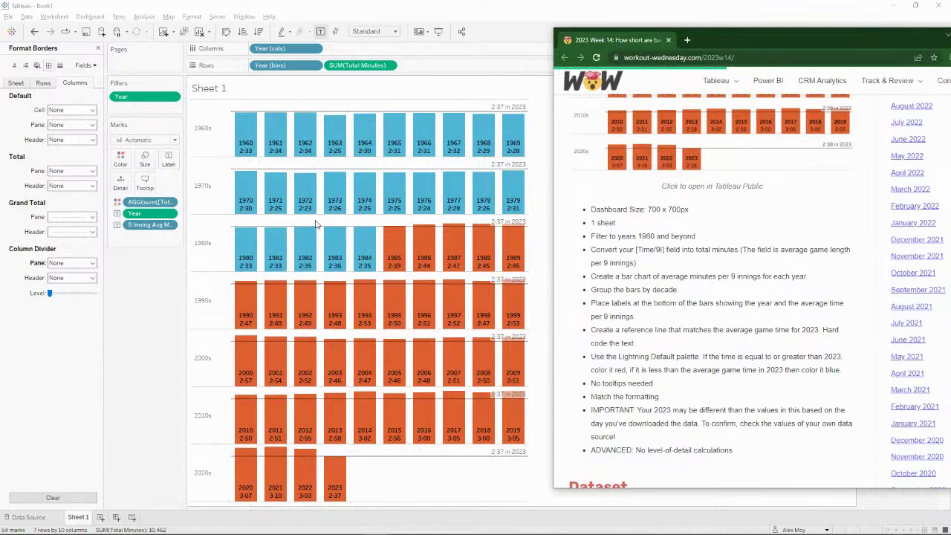
- Disable Show tooltips on the bars, then return to the challenge web page
click(153, 186)
click(153, 186)
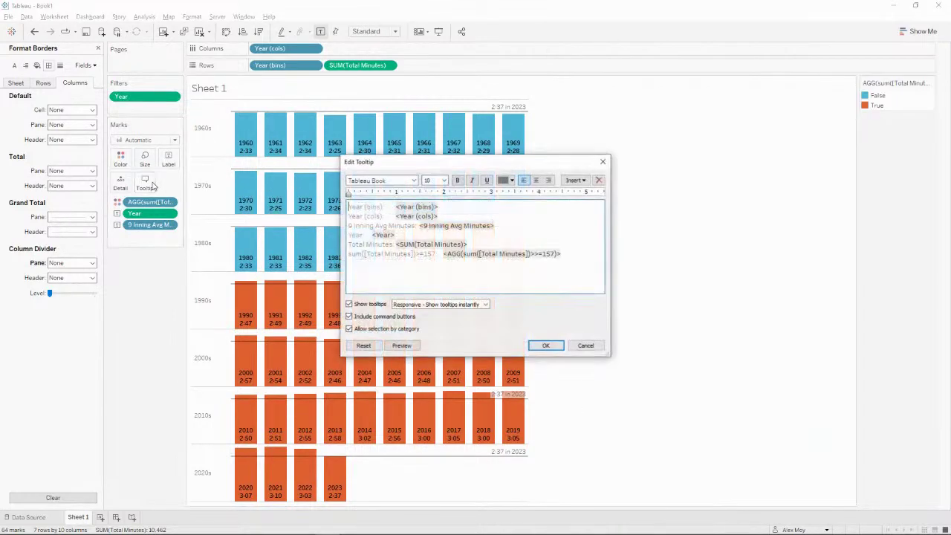
click(375, 306)
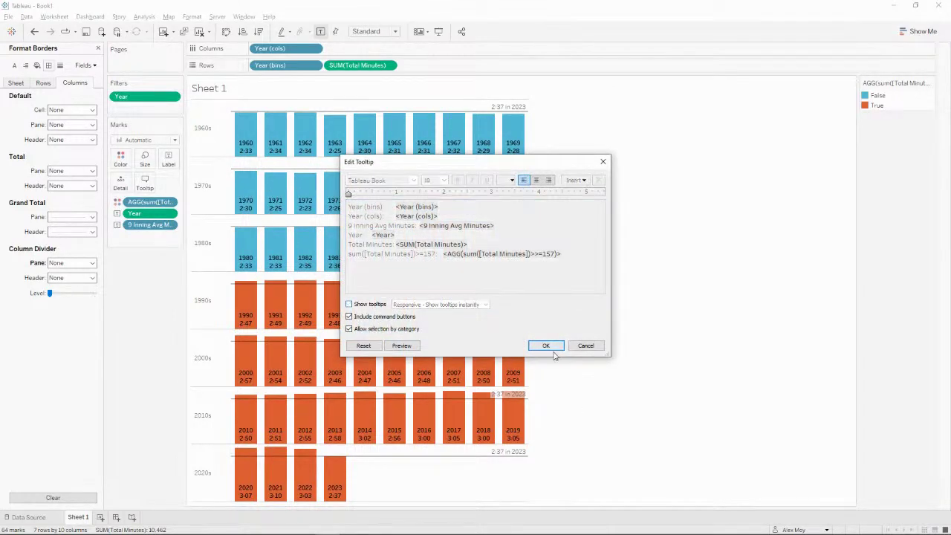
click(554, 346)
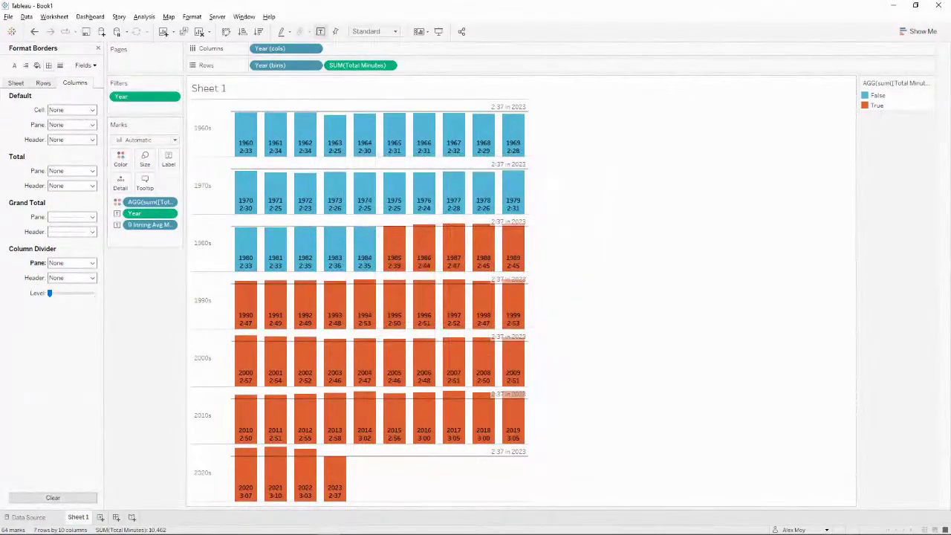
key(alt+Tab)
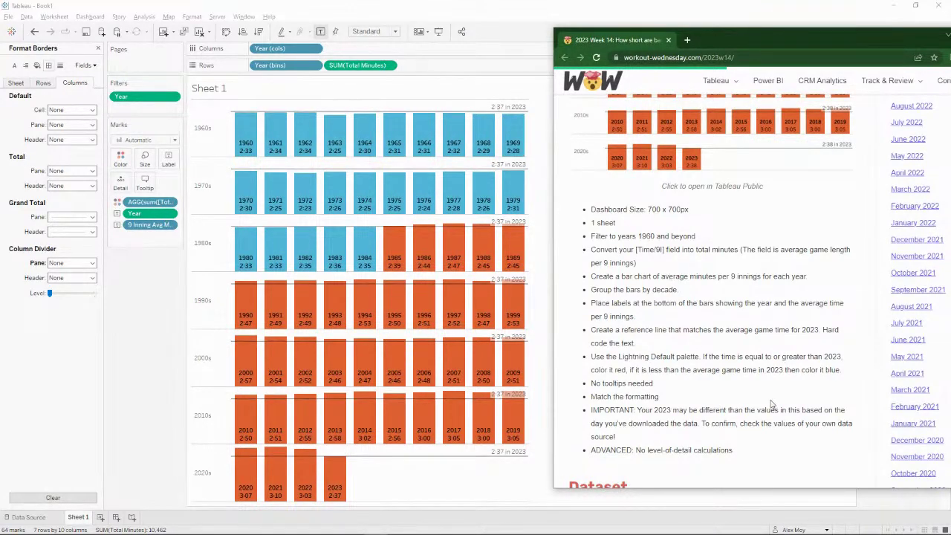
scroll(743, 349, up, 2)
scroll(769, 377, up, 4)
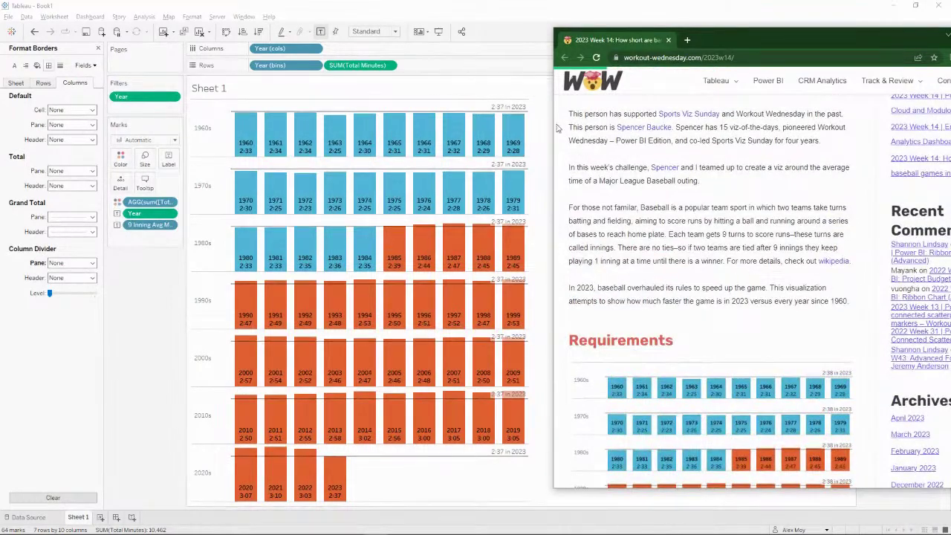
scroll(745, 336, down, 3)
scroll(745, 336, down, 2)
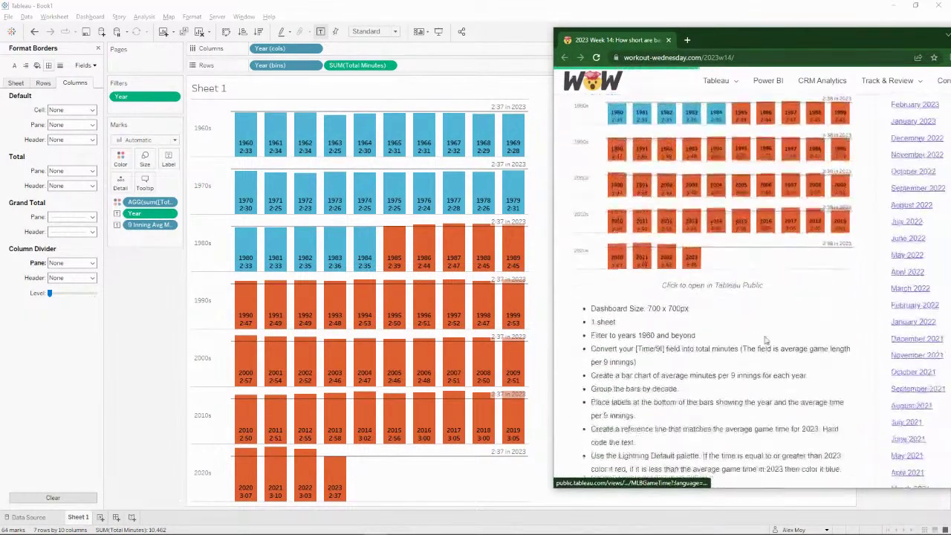
scroll(771, 329, down, 3)
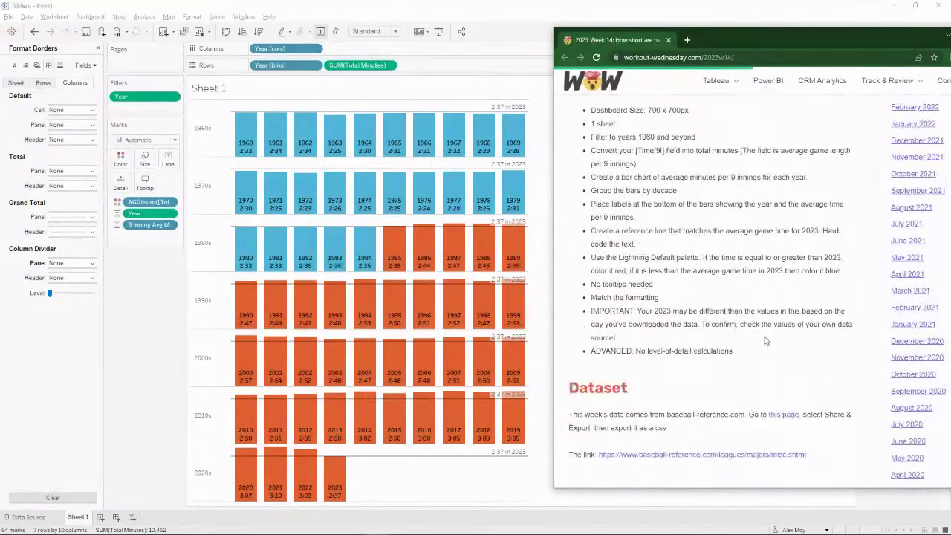
scroll(707, 306, down, 2)
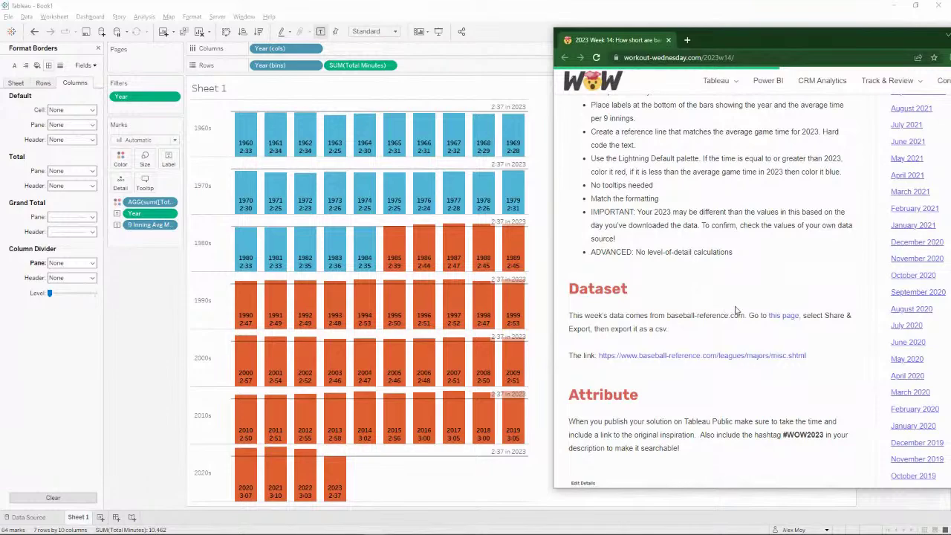
scroll(736, 308, down, 3)
scroll(737, 308, up, 3)
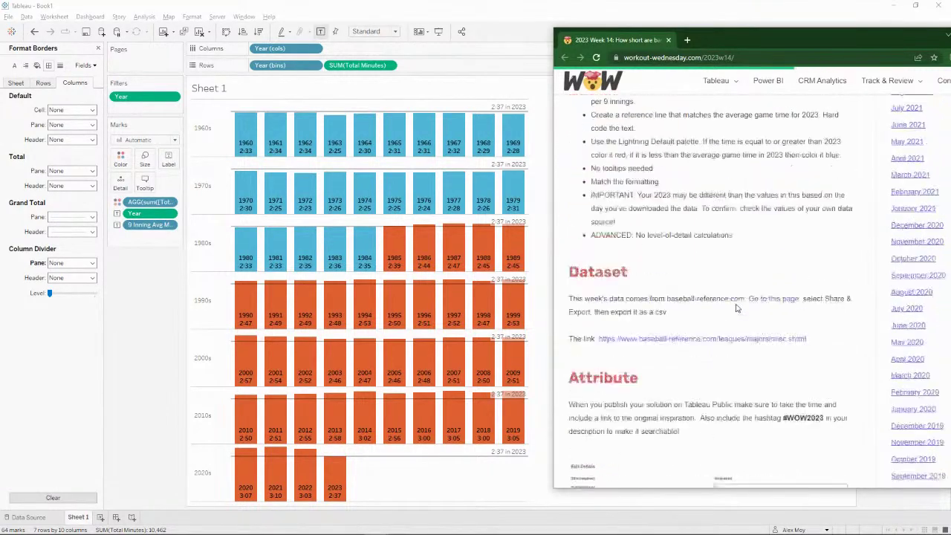
scroll(736, 307, down, 4)
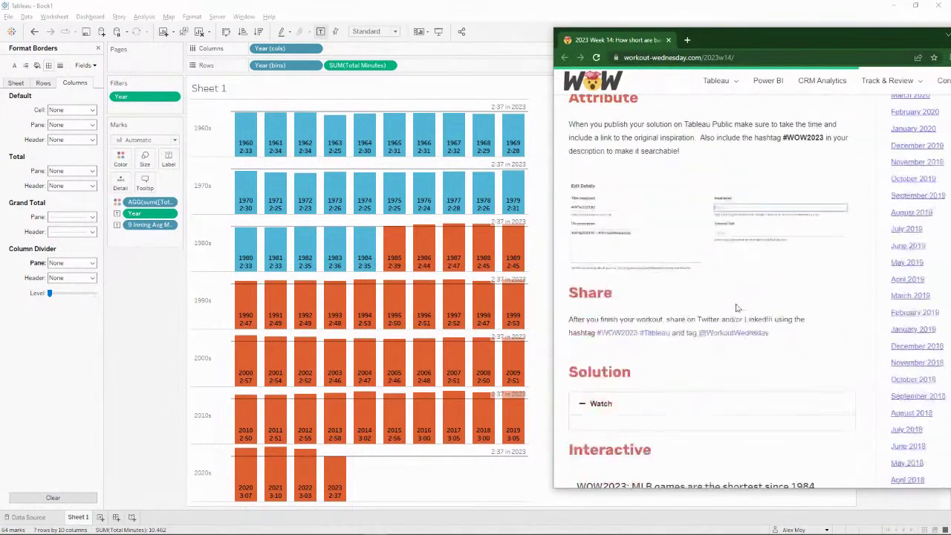
scroll(736, 308, up, 3)
scroll(736, 308, up, 5)
scroll(736, 308, up, 10)
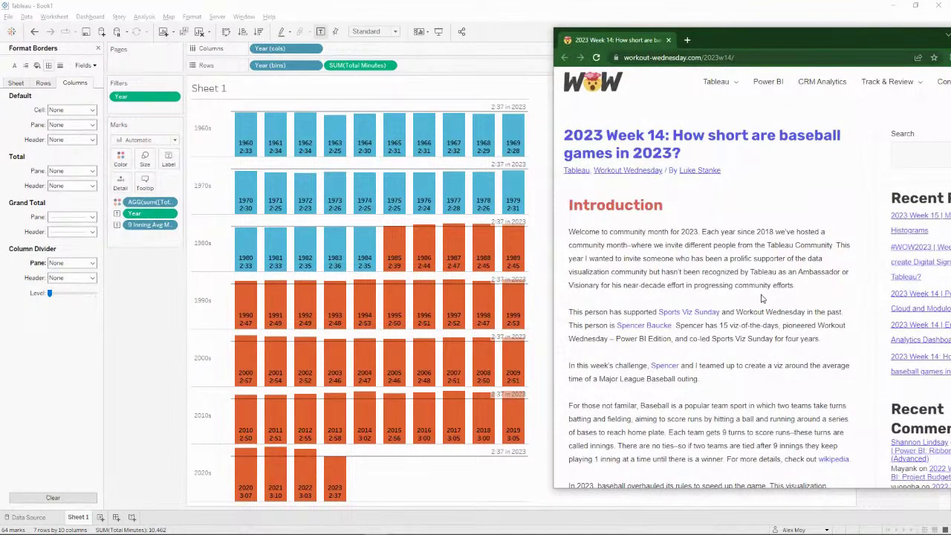
scroll(771, 306, down, 3)
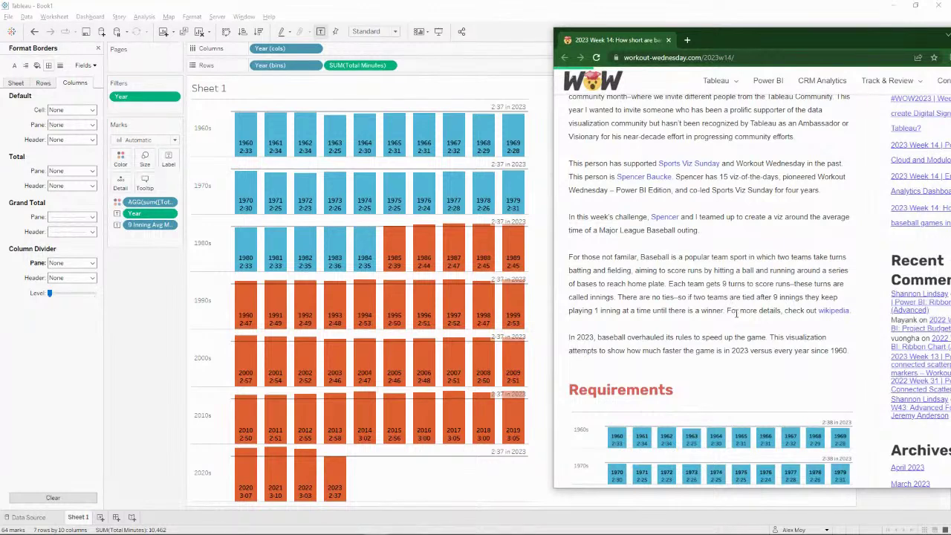